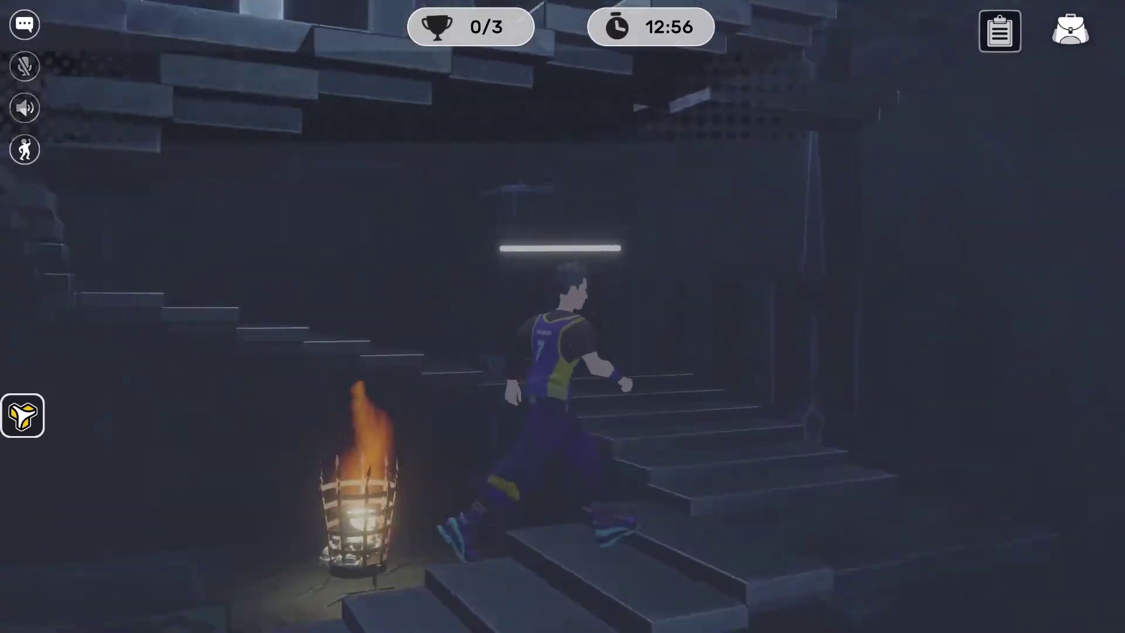
key("w")
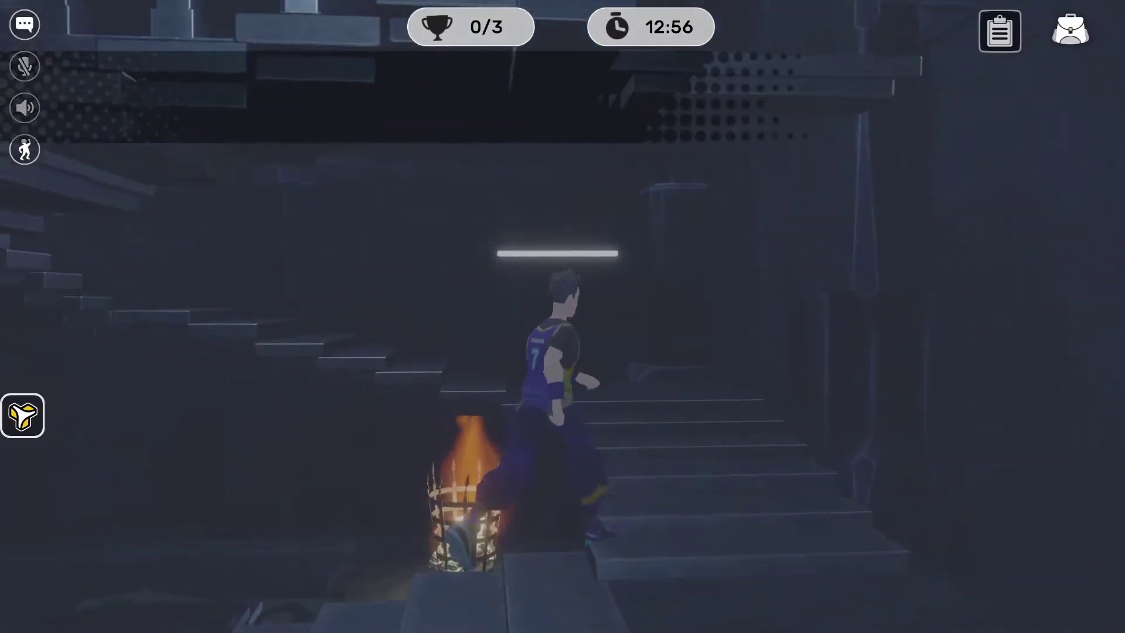
key("w")
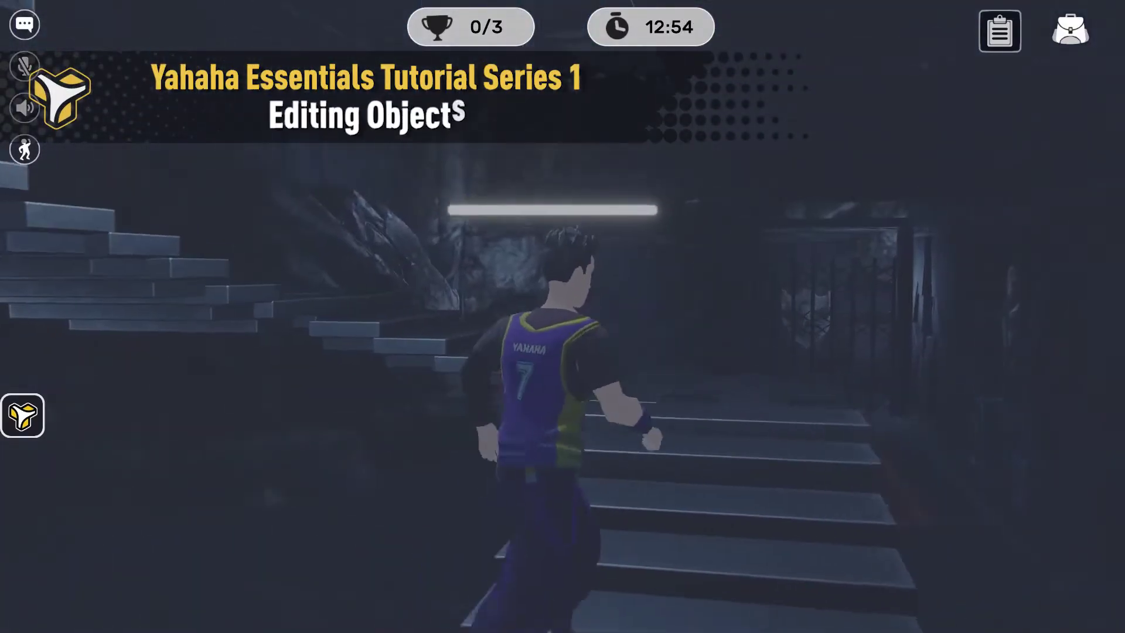
key("w")
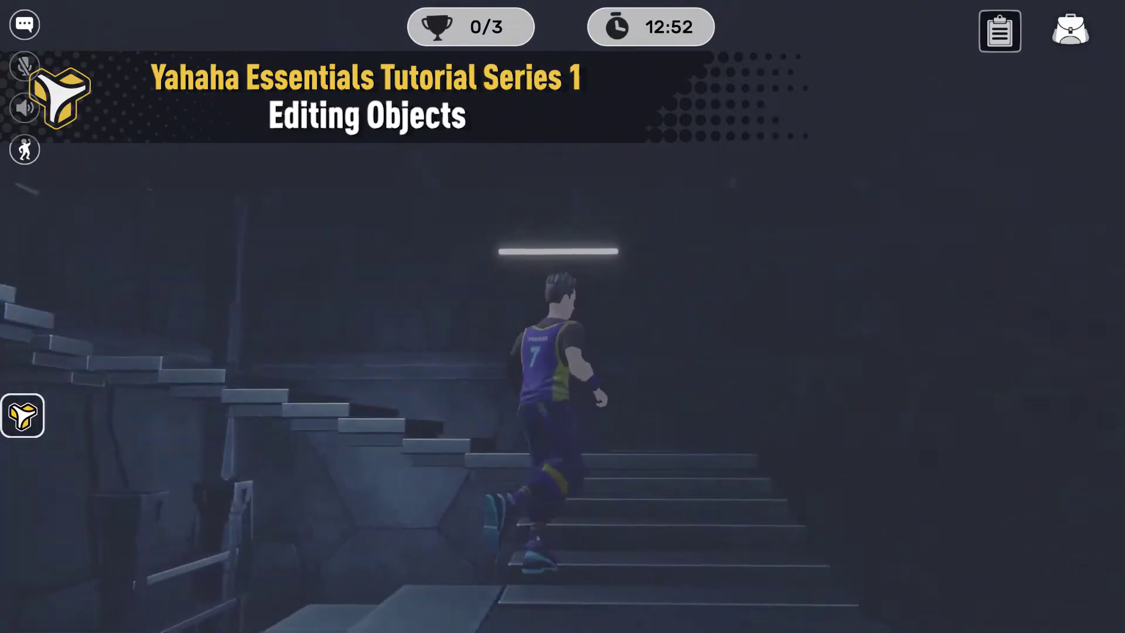
key("w")
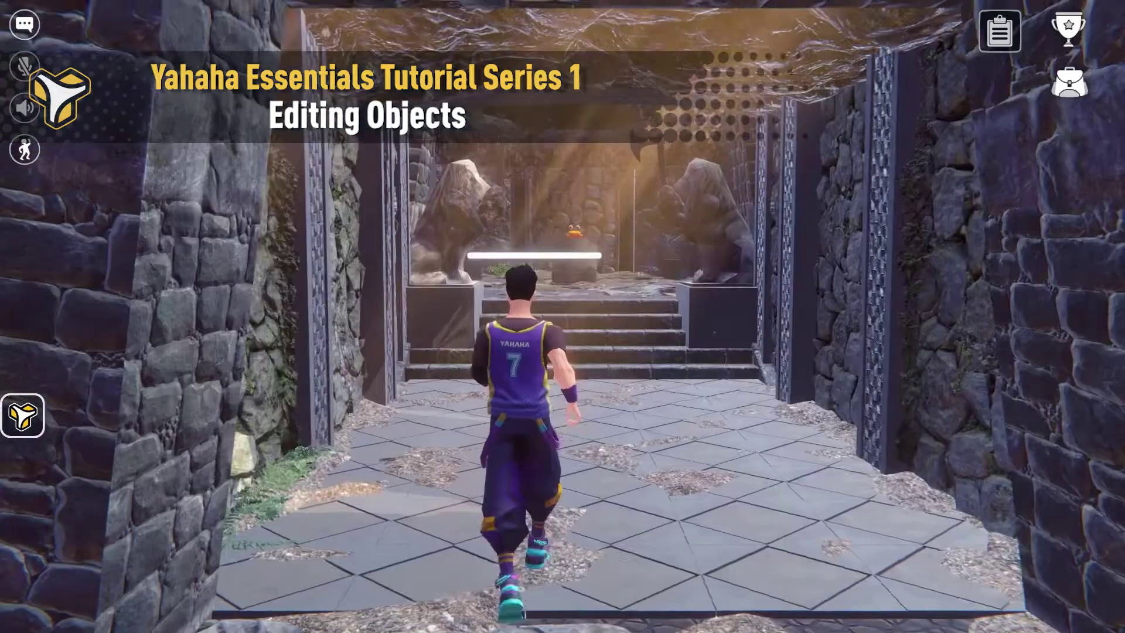
key("w")
key("w")
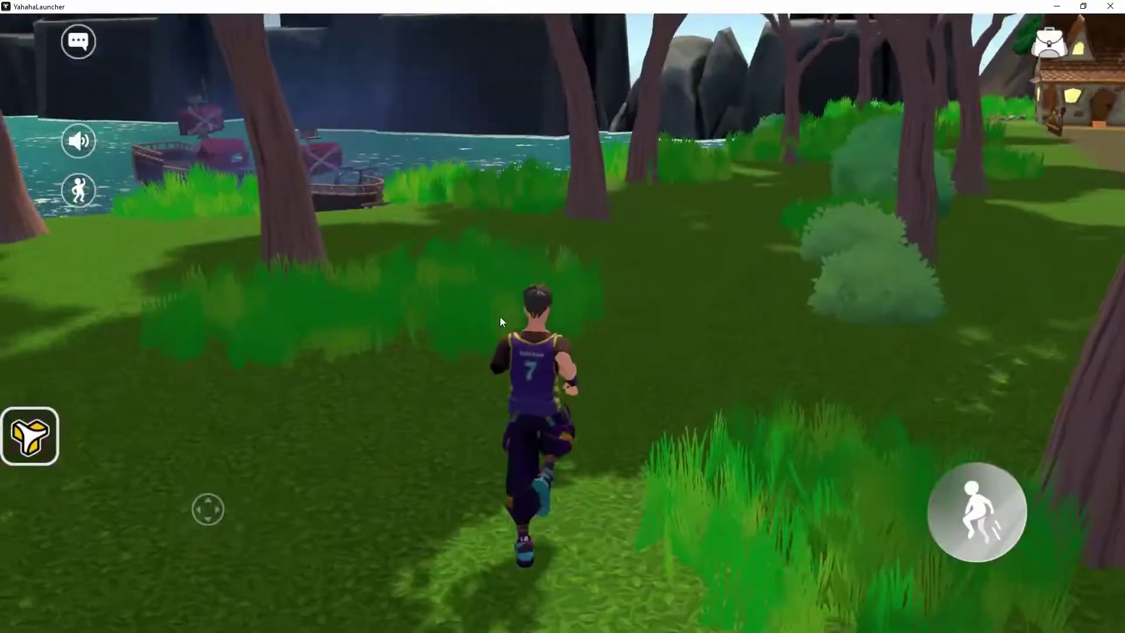
key("w")
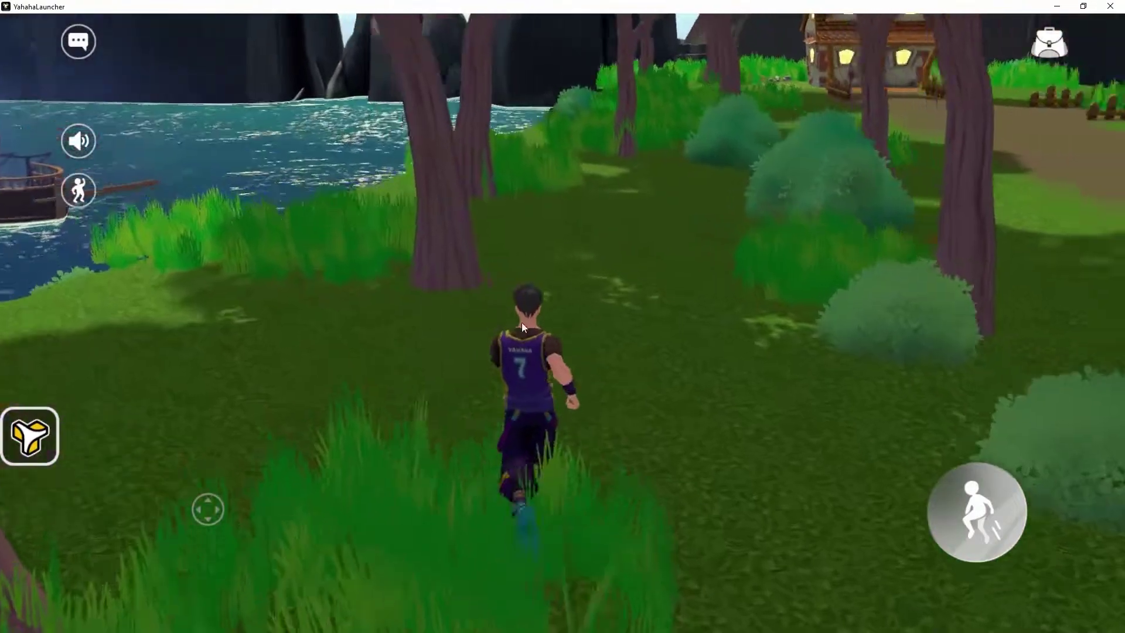
key("w")
mouse_move(521, 322)
left_mouse_down()
mouse_move(557, 324)
mouse_move(526, 311)
left_mouse_up()
key("w")
key("w")
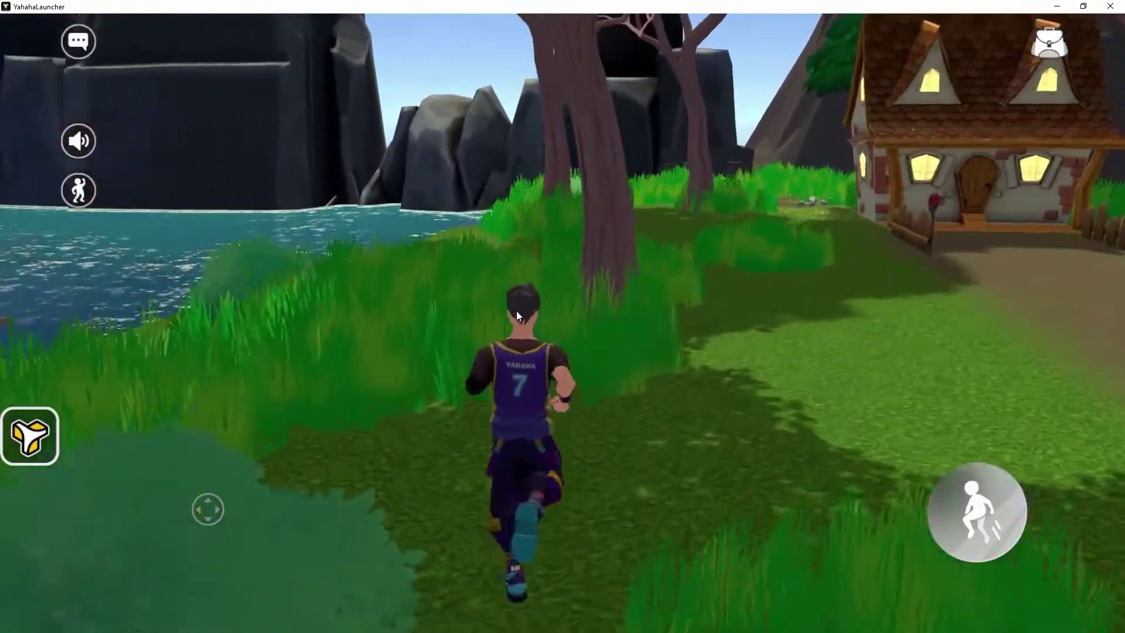
key("w")
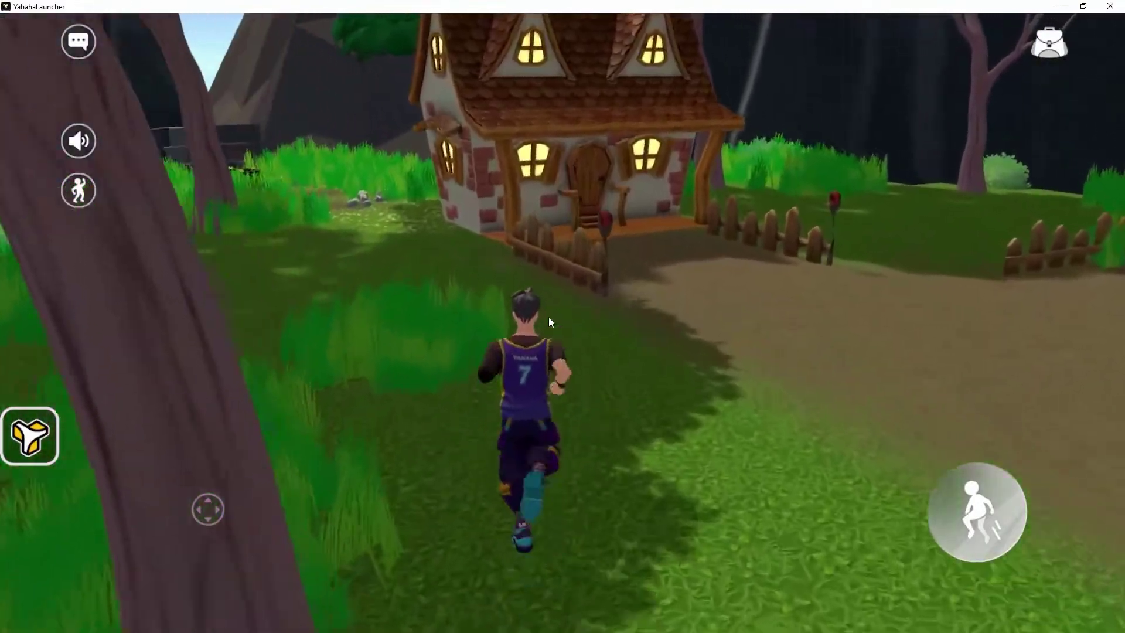
key("w")
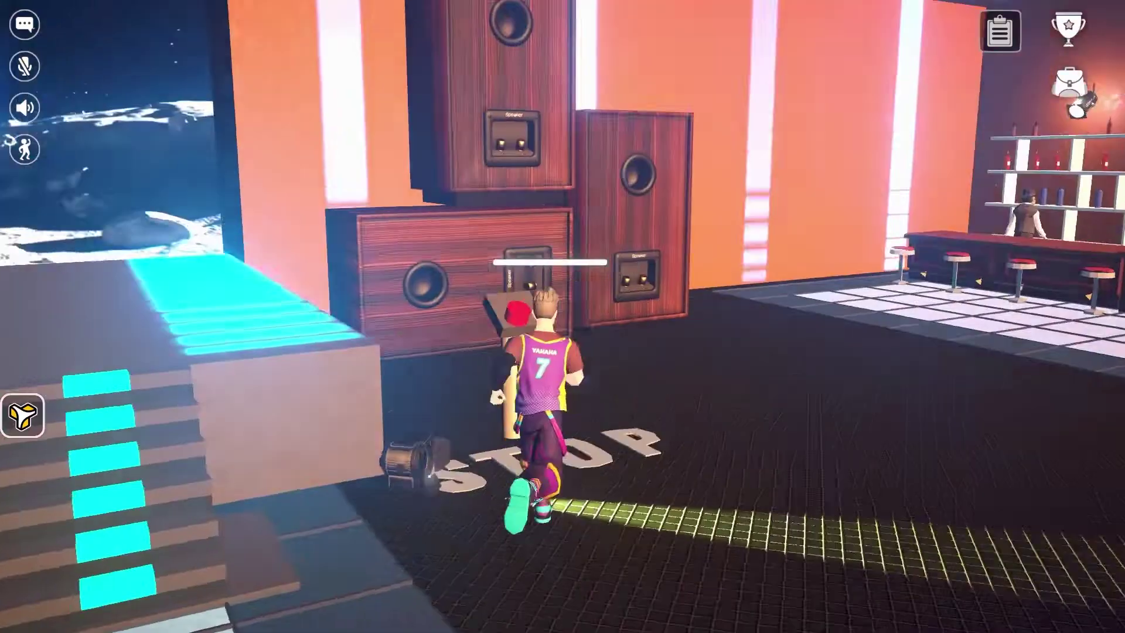
key("a")
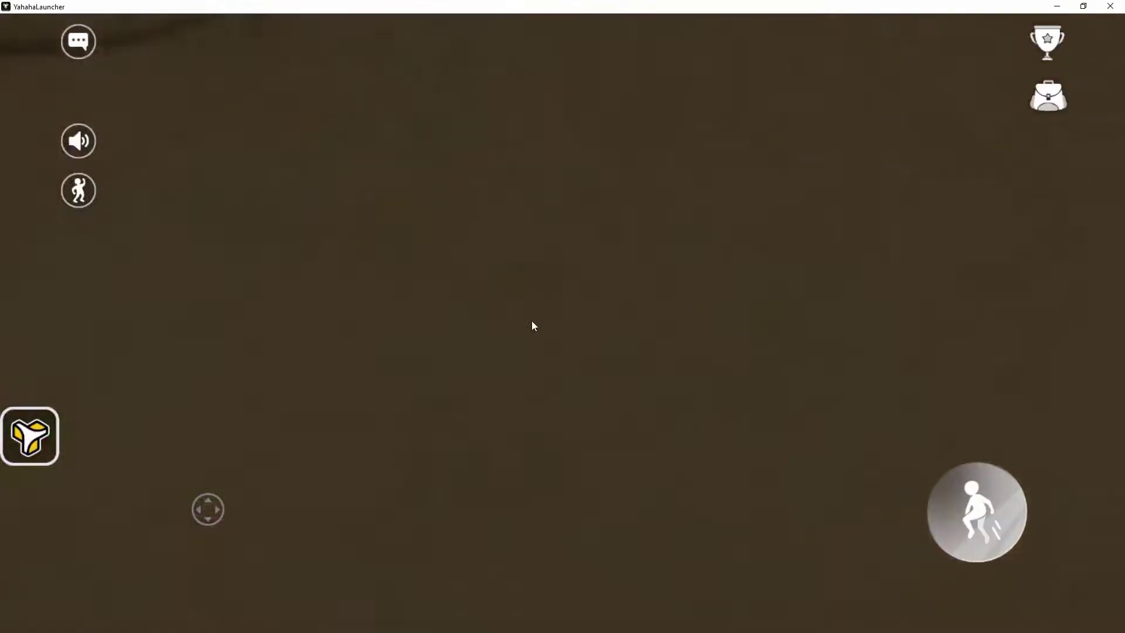
key("w")
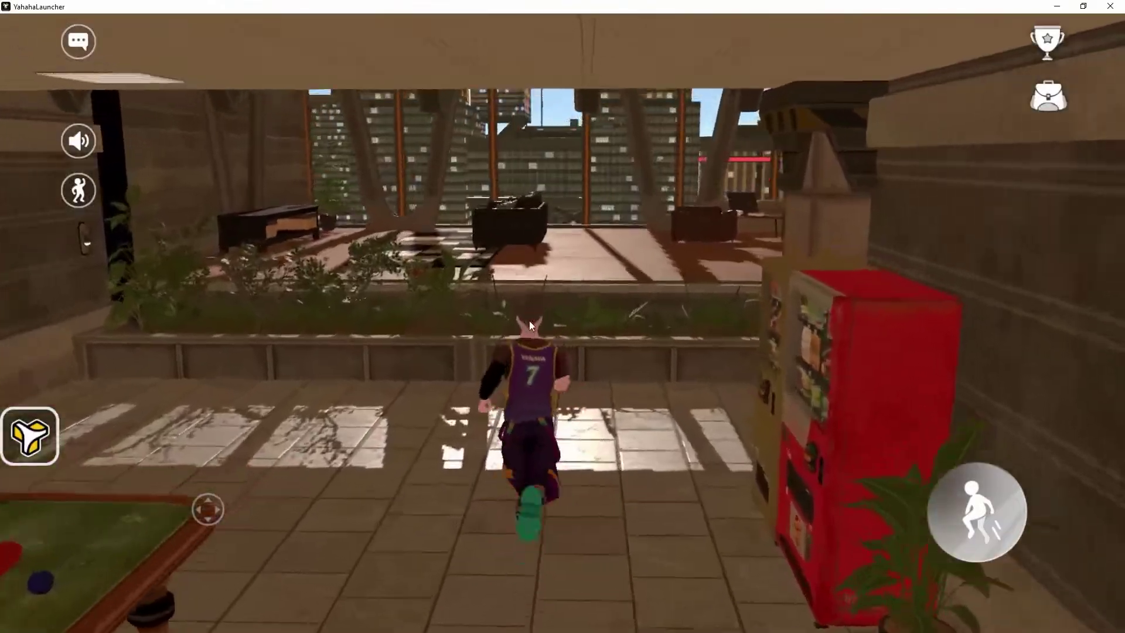
left_click_drag(532, 321, 603, 334)
key("space")
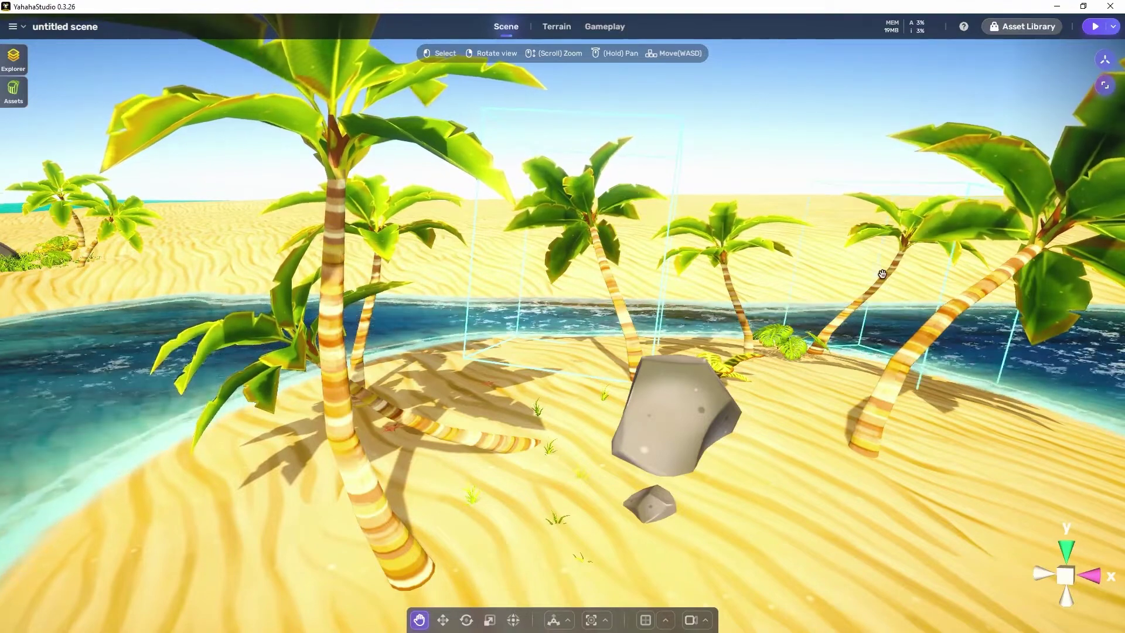
left_click(795, 341)
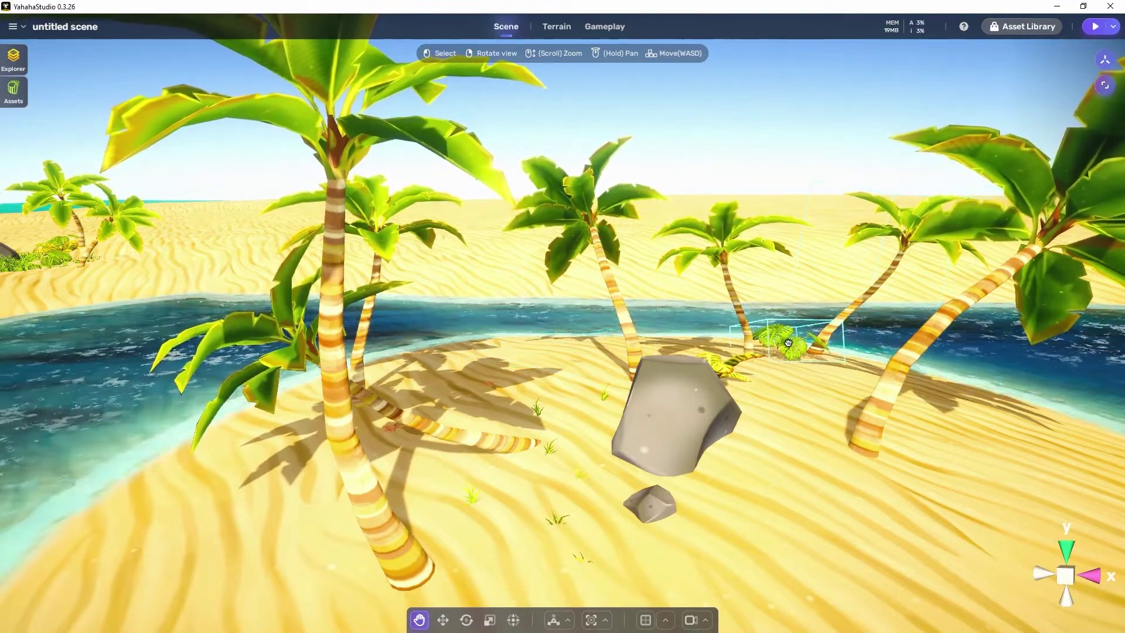
key("Escape")
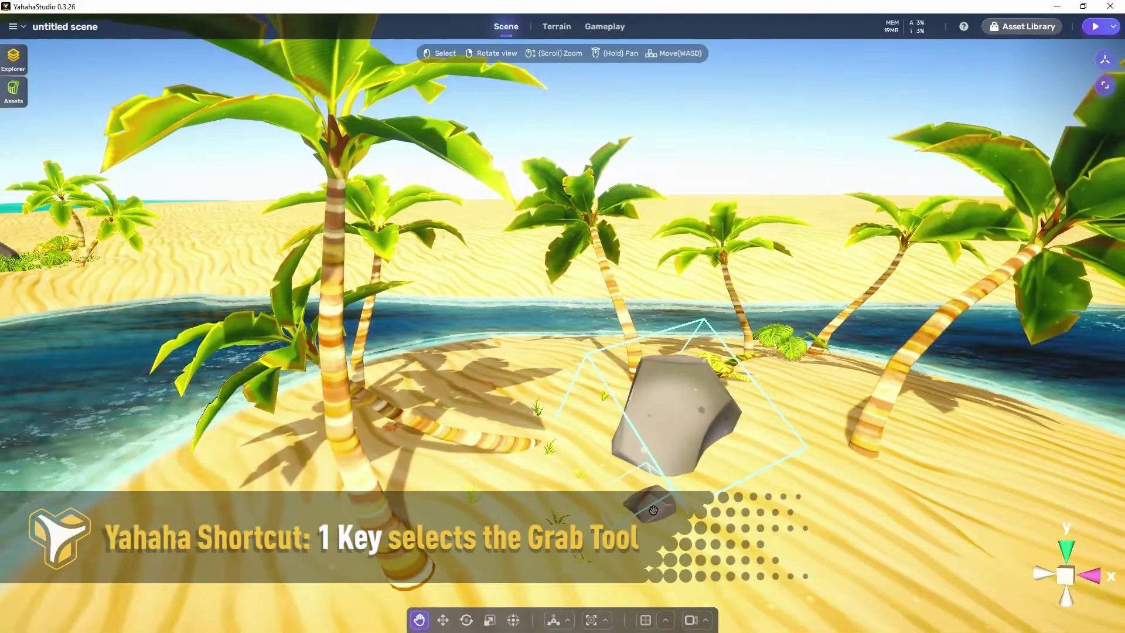
left_click_drag(653, 507, 638, 533)
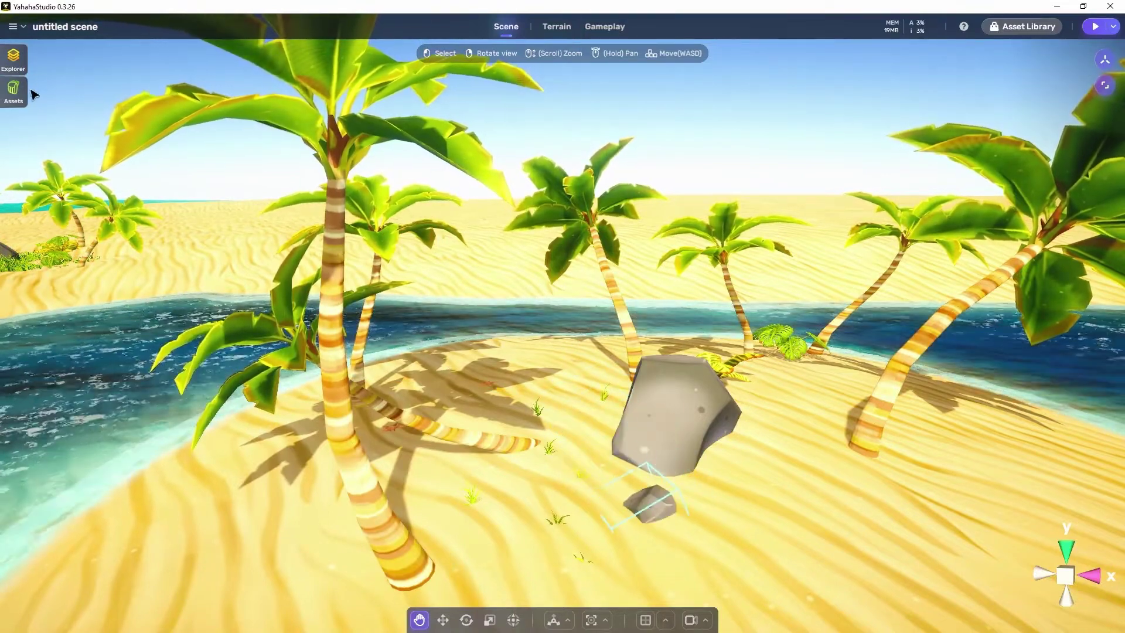
Add a Semi Sphere from the built-in assets to the scene and place it on the open sand beside the large boulder
left_click(13, 92)
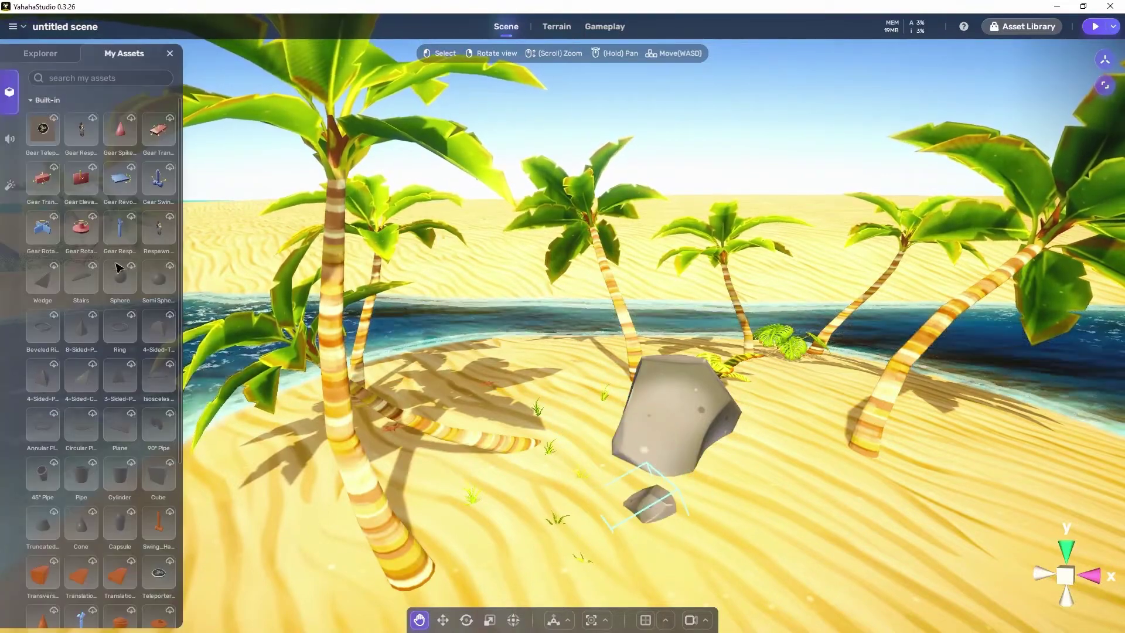
left_click(157, 284)
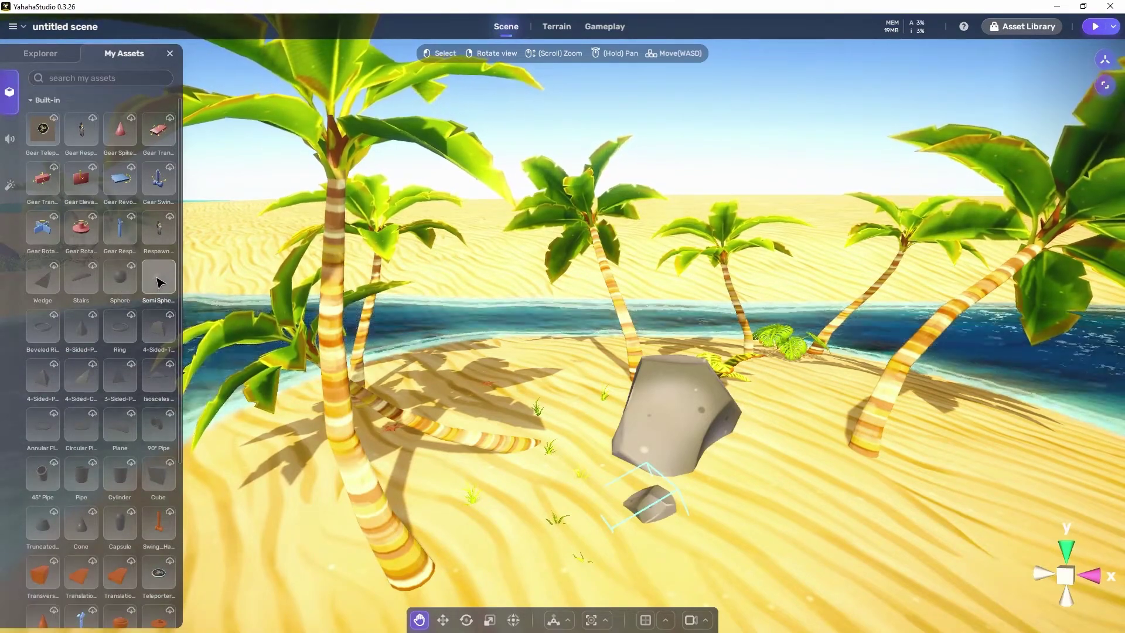
left_click_drag(160, 282, 715, 411)
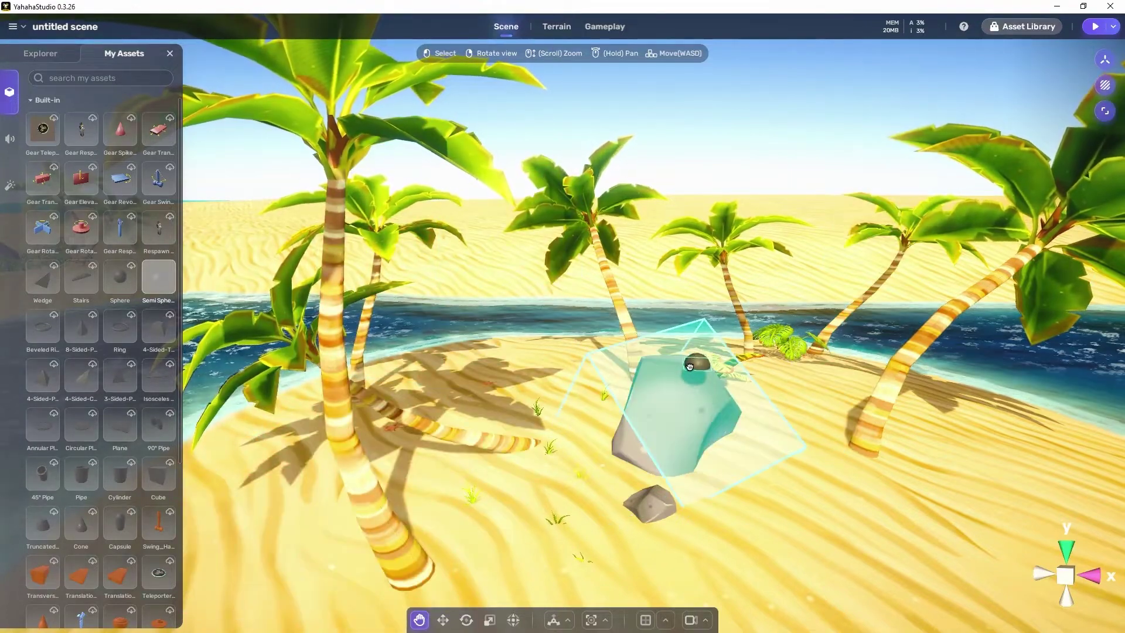
left_click_drag(669, 361, 851, 487)
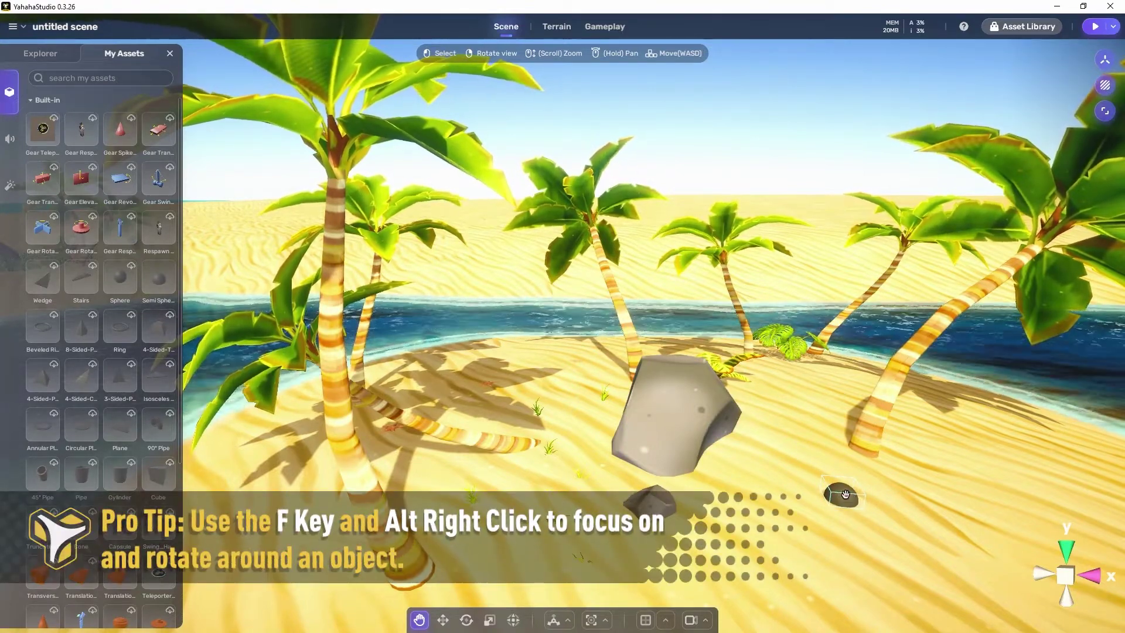
Close the asset list and shift the semi-sphere slightly along its X and Y axes with the Move tool
key("f")
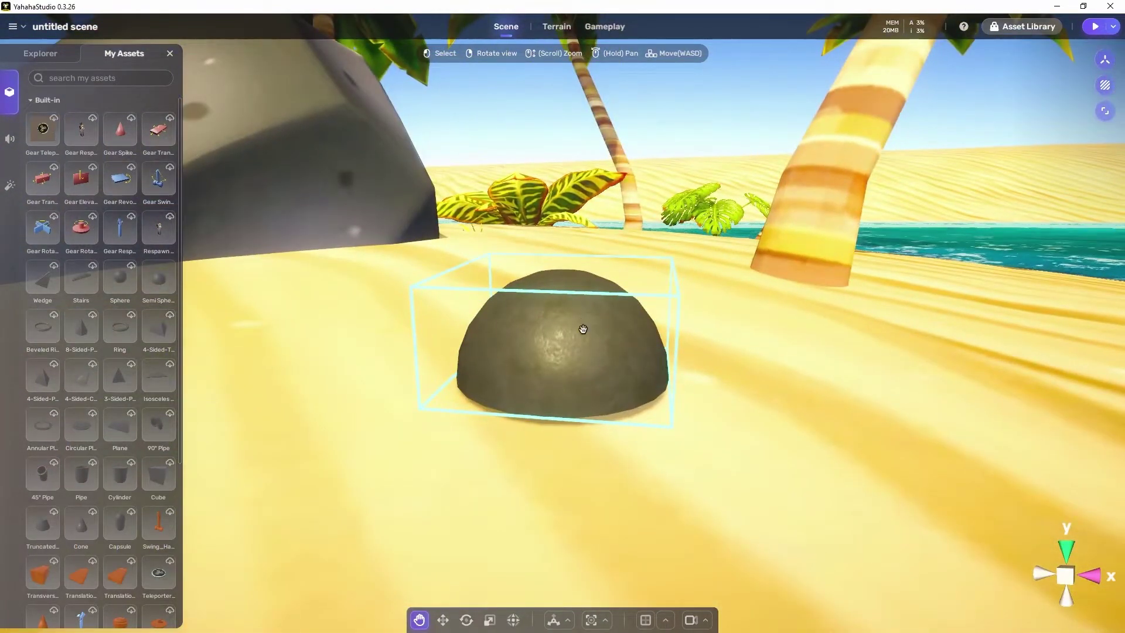
right_click_drag(505, 250, 536, 271)
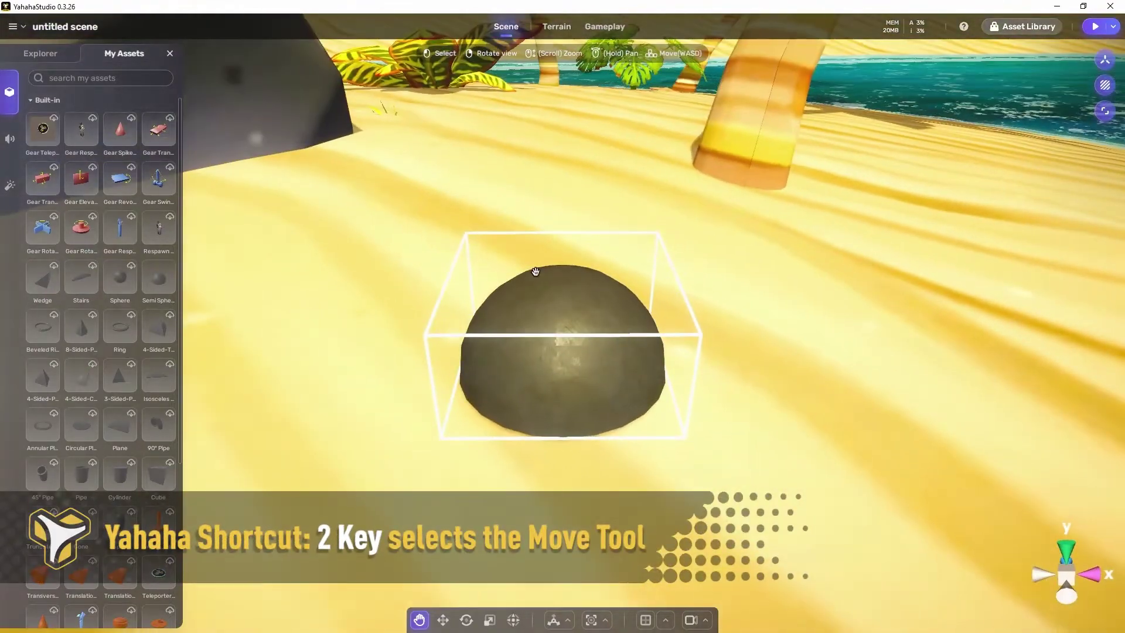
scroll(560, 304, "down", 4)
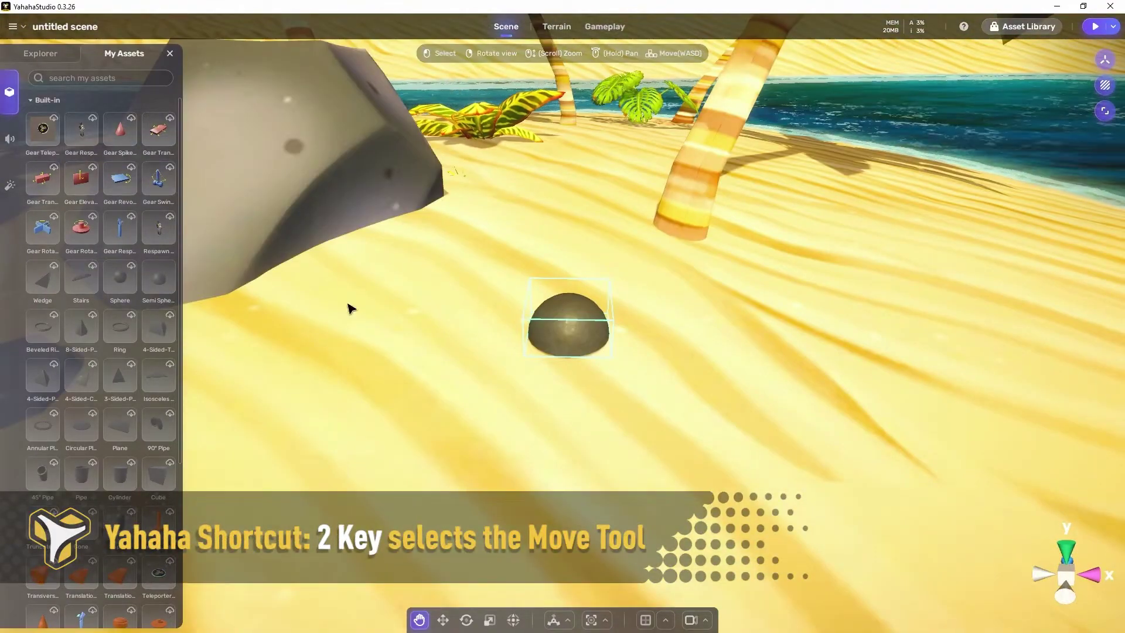
left_click(170, 54)
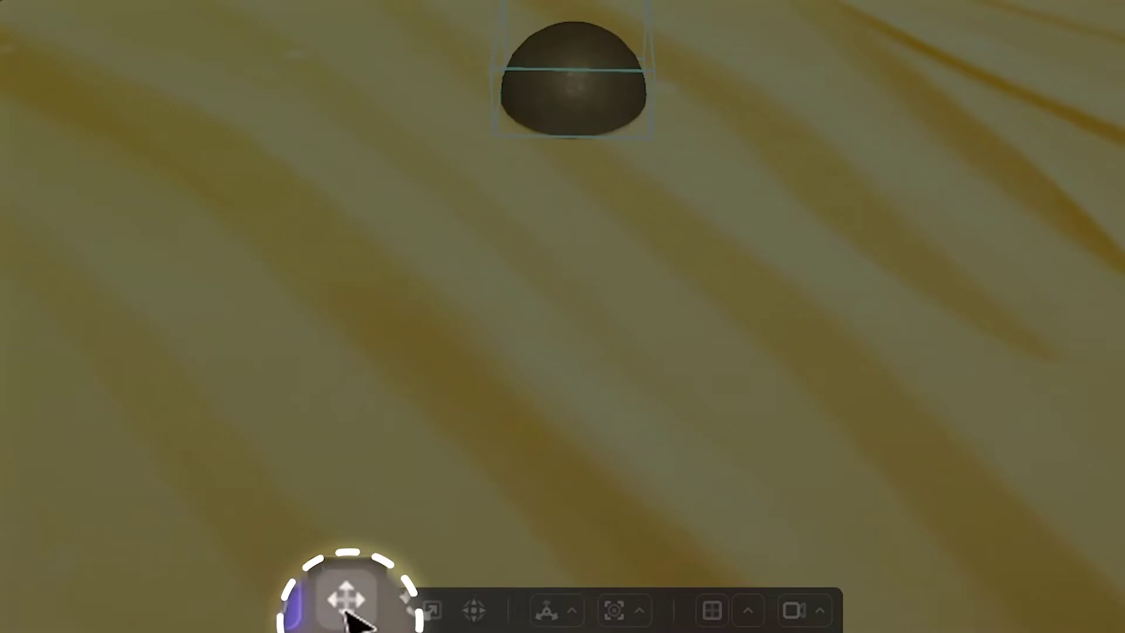
left_click(345, 606)
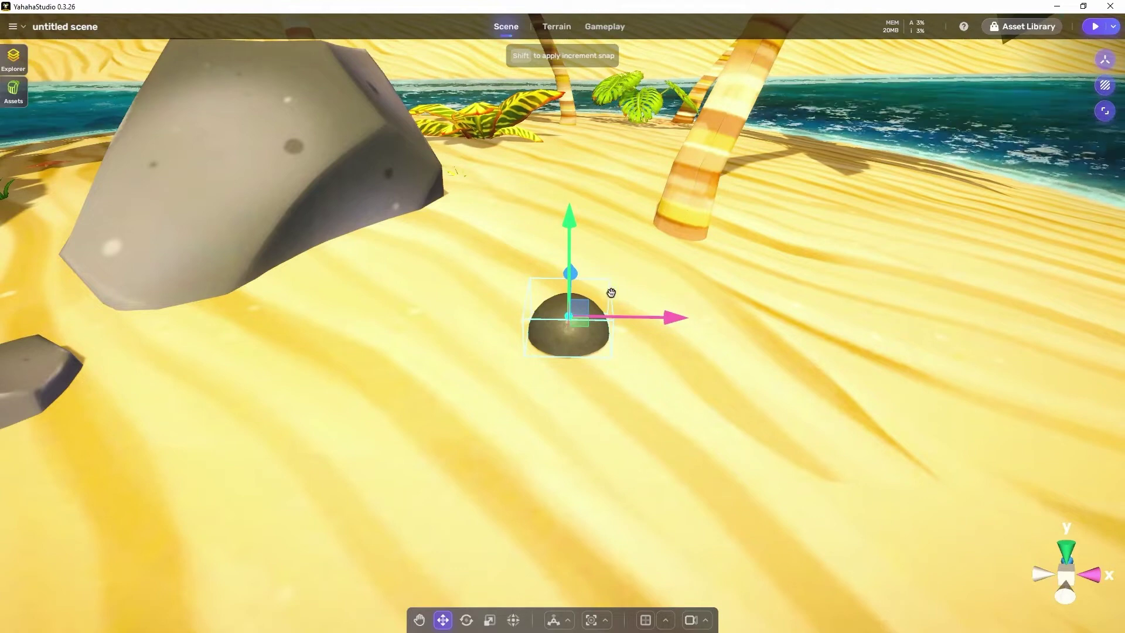
mouse_move(672, 319)
left_mouse_down()
mouse_move(786, 321)
mouse_move(681, 322)
left_mouse_up()
mouse_move(578, 228)
left_mouse_down()
mouse_move(574, 141)
mouse_move(571, 219)
left_mouse_up()
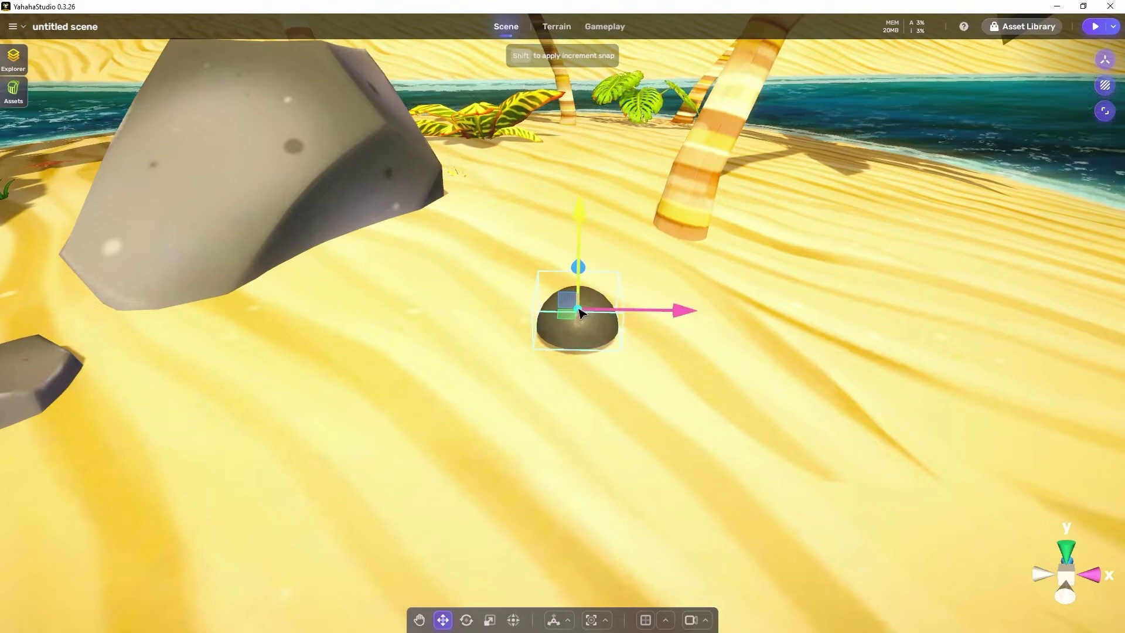
left_click_drag(571, 318, 605, 195)
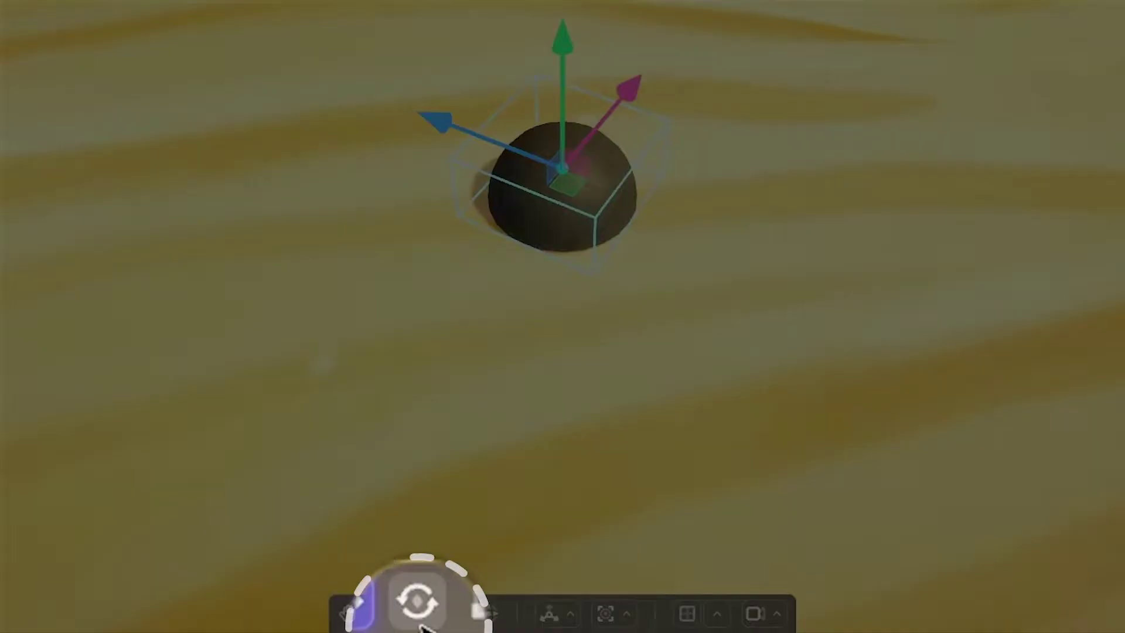
Rotate the semi-sphere about its Y and Z axes with the Rotate tool
left_click(466, 619)
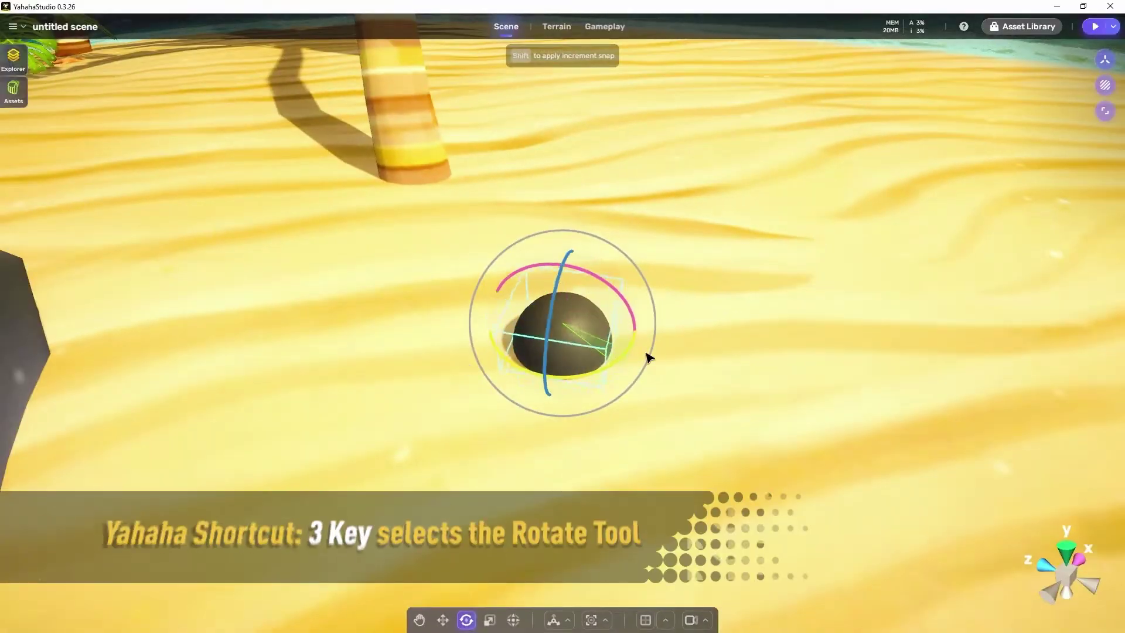
left_click_drag(647, 357, 562, 277)
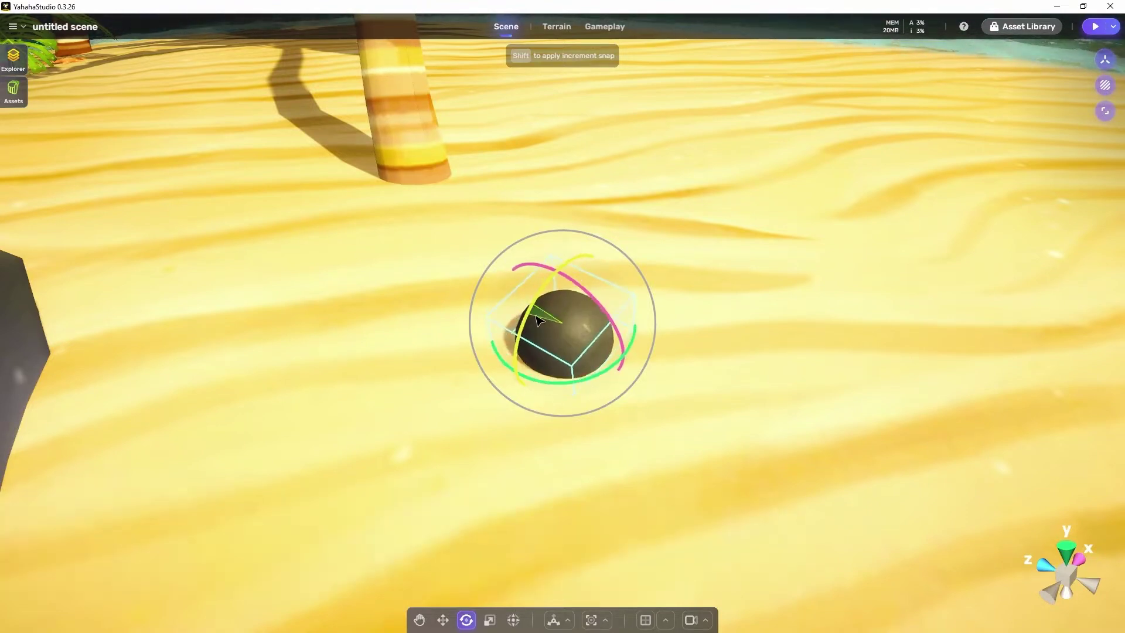
left_click_drag(535, 317, 535, 316)
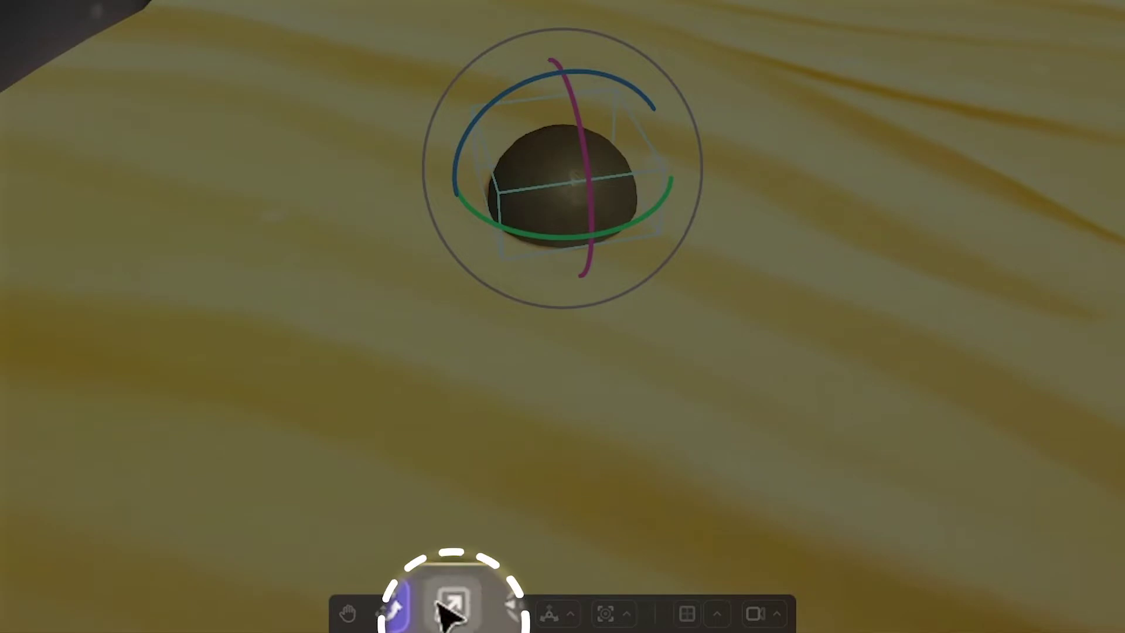
Scale the semi-sphere along its X axis and enlarge it uniformly with the Scale tool
left_click(452, 606)
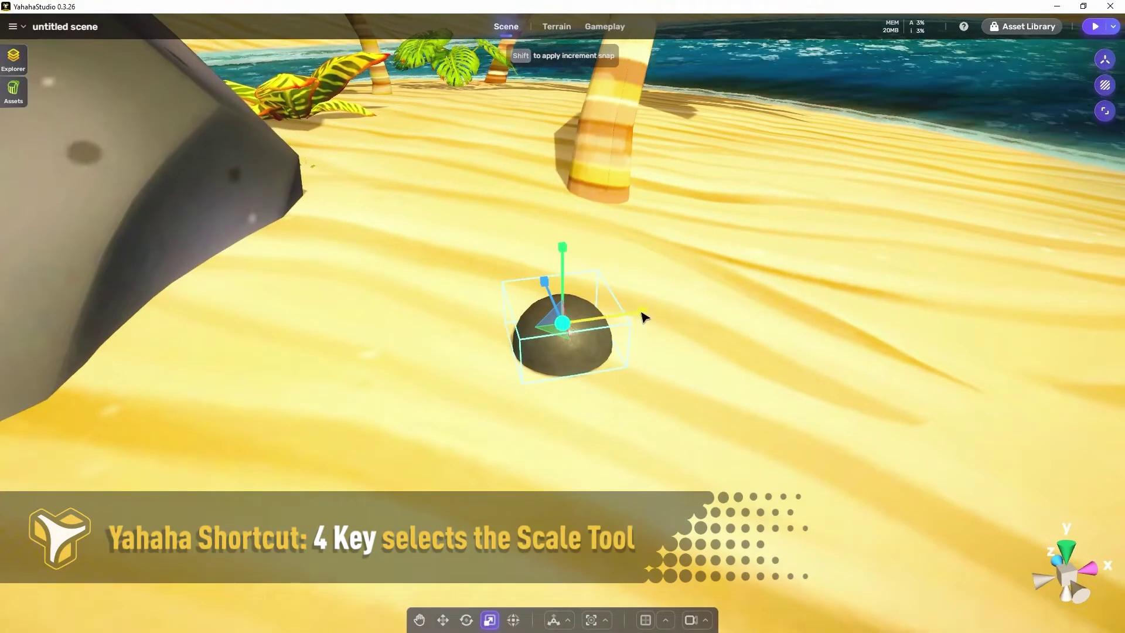
left_click_drag(774, 300, 627, 328)
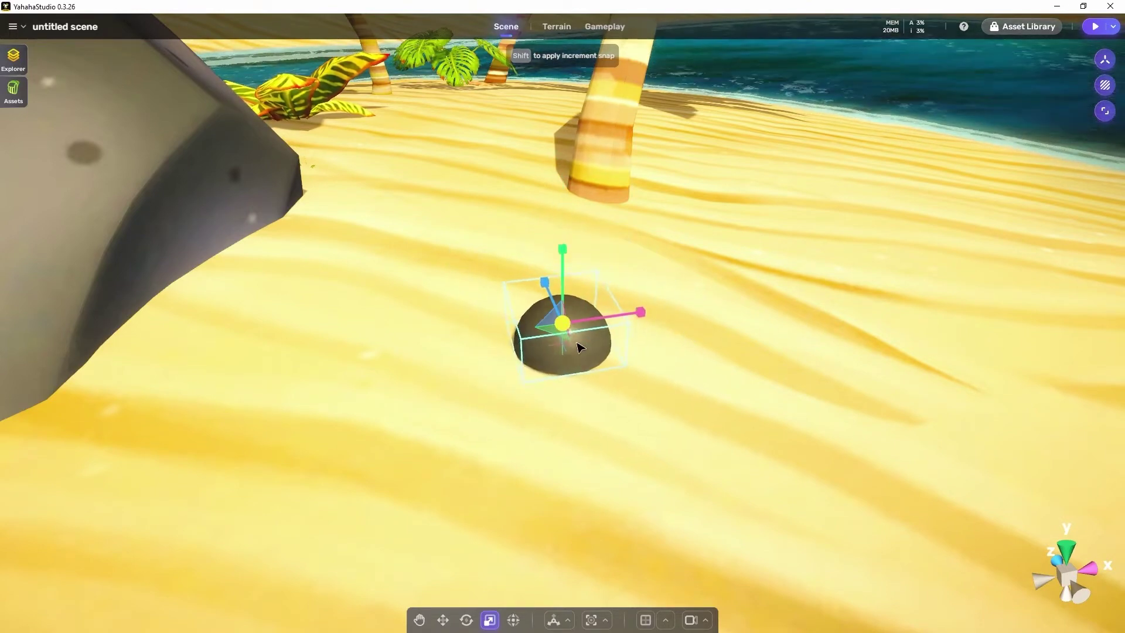
left_click_drag(782, 334, 772, 338)
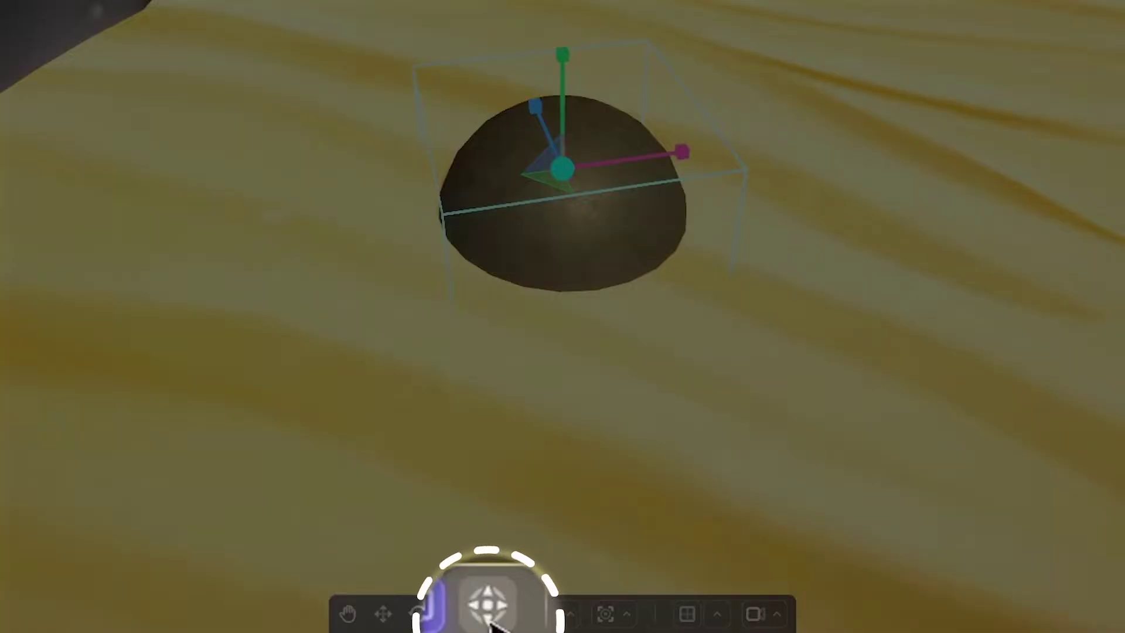
Adjust the semi-sphere with the combined Transform tool, shifting it slightly across the sand in the horizontal plane
left_click(489, 609)
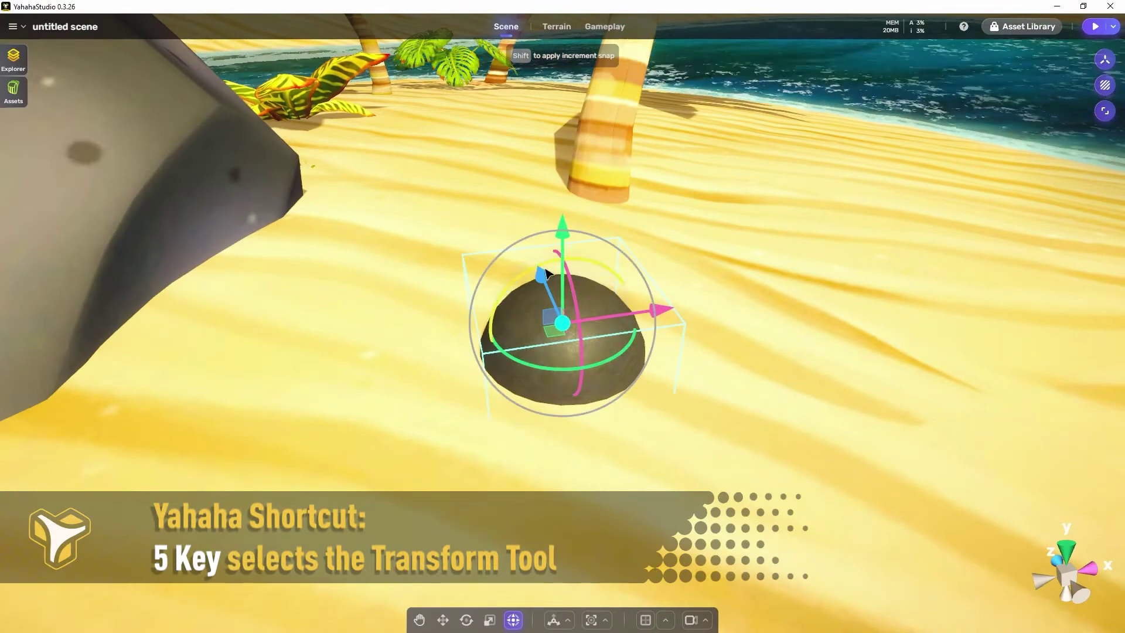
left_click_drag(508, 289, 534, 277)
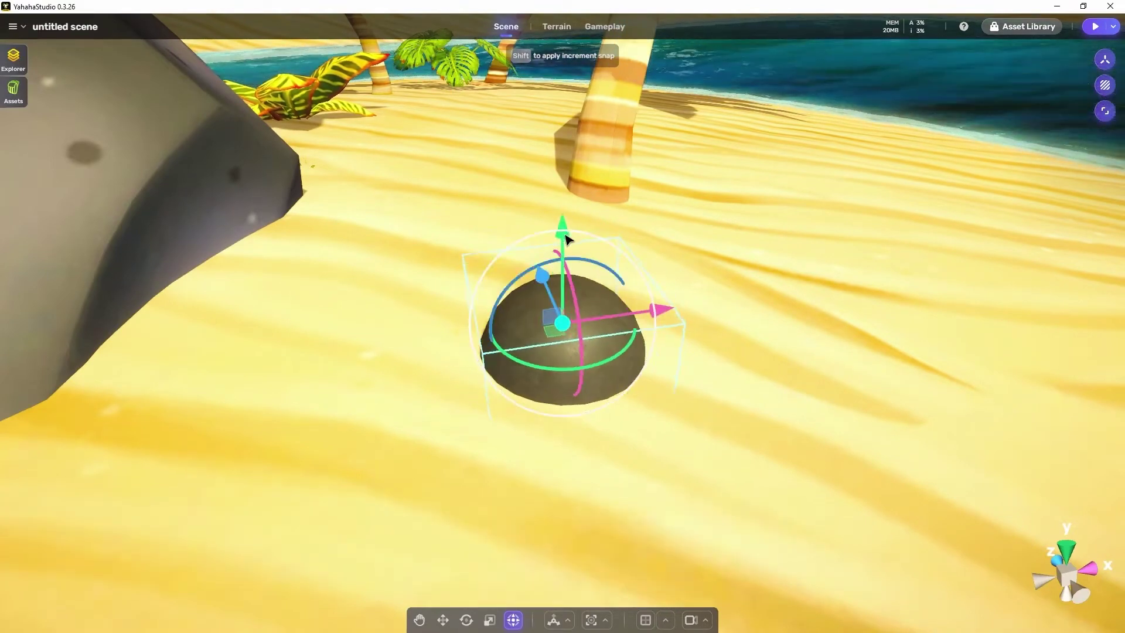
mouse_move(646, 319)
left_mouse_down()
mouse_move(723, 306)
mouse_move(602, 323)
mouse_move(630, 319)
left_mouse_up()
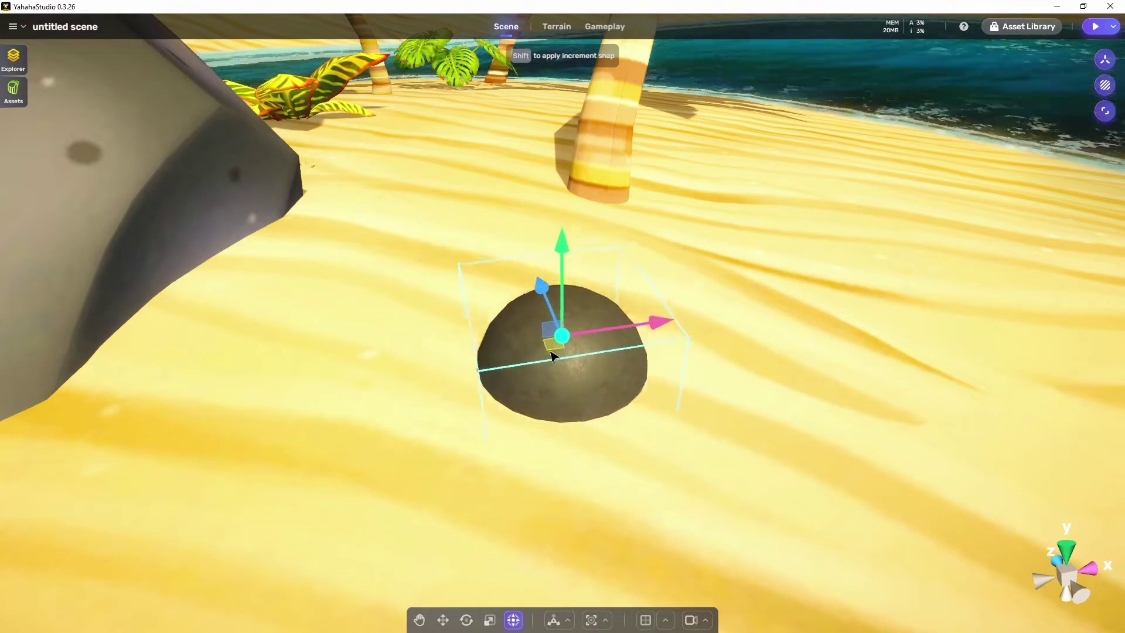
Move the semi-sphere across the sand in the horizontal plane and resize it uniformly from its center
left_click_drag(554, 360, 611, 287)
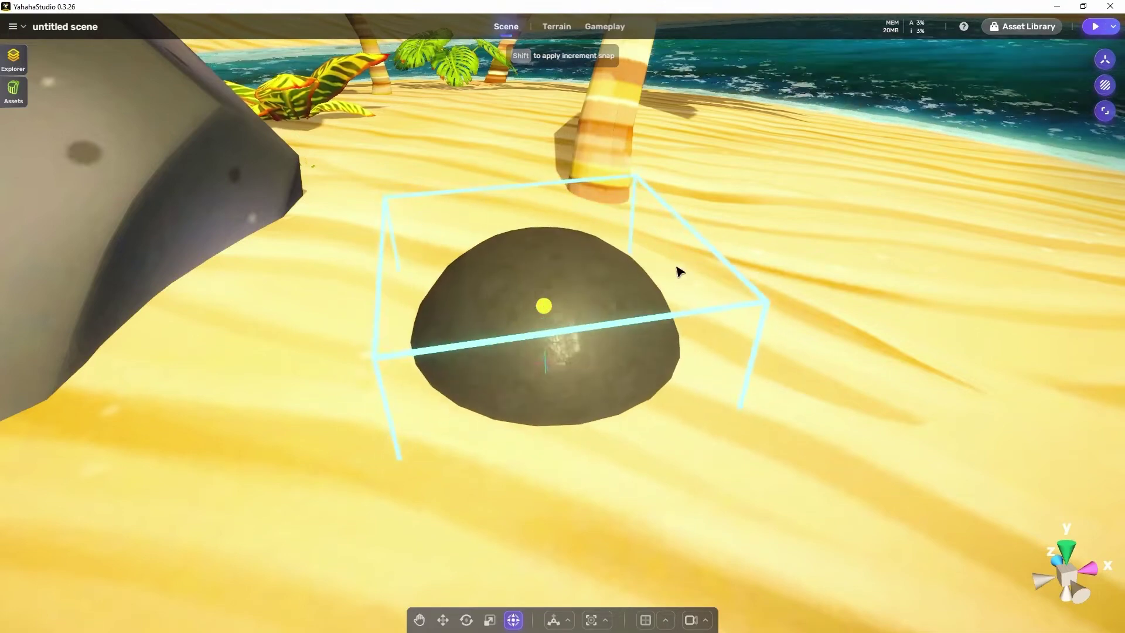
left_click_drag(676, 267, 571, 310)
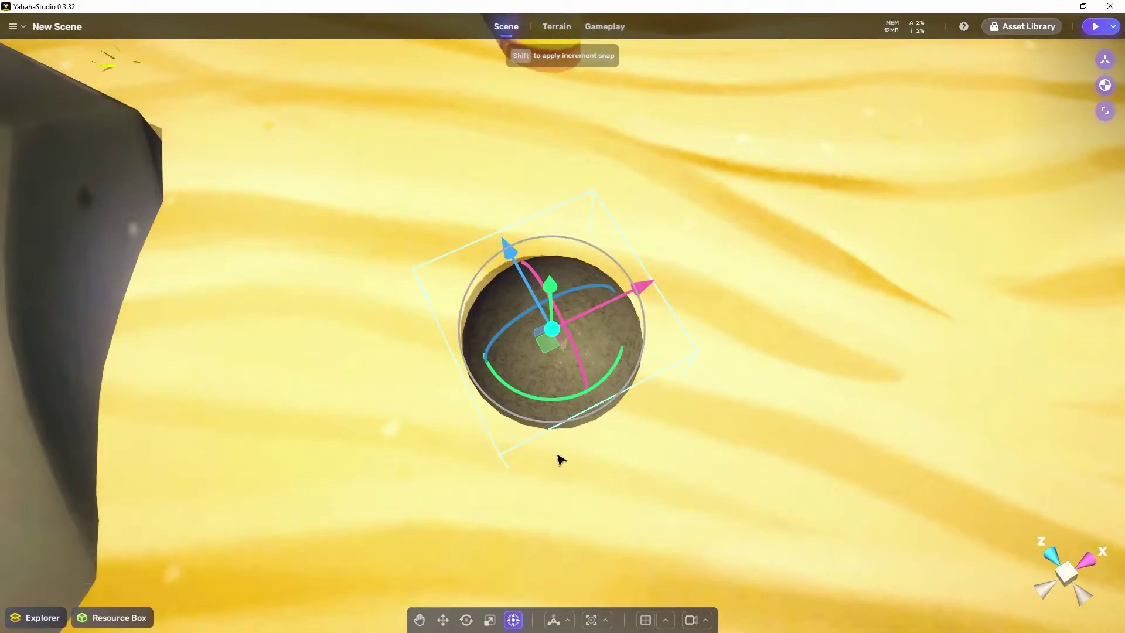
Alternate between the Scale and Transform tools on the semi-sphere, finishing with Transform
key("4")
key("5")
key("4")
key("5")
key("4")
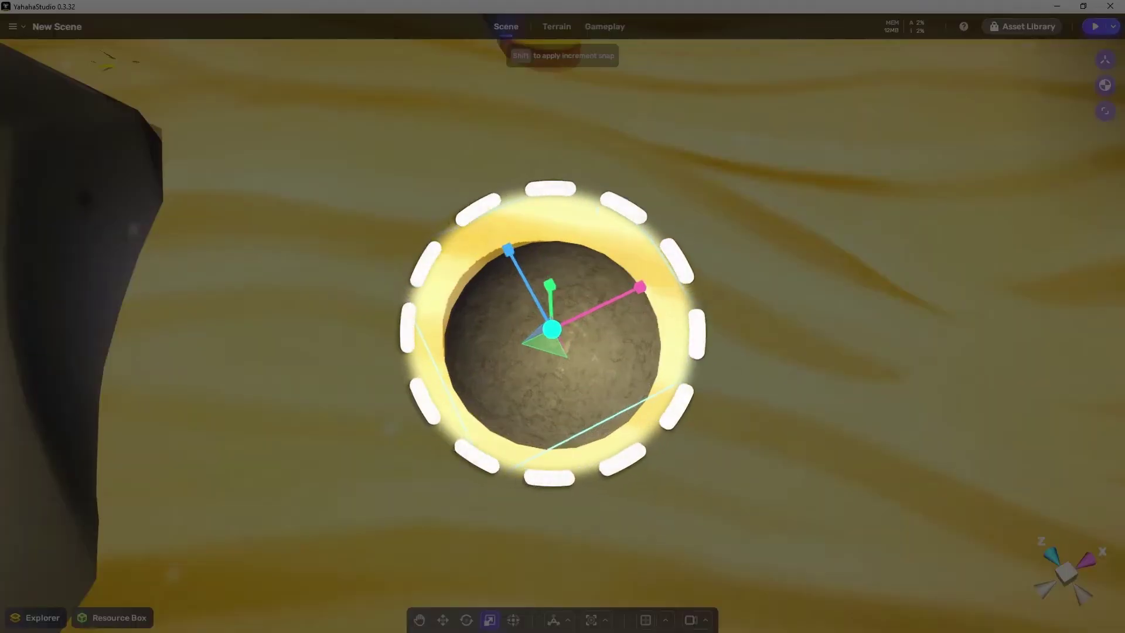
key("5")
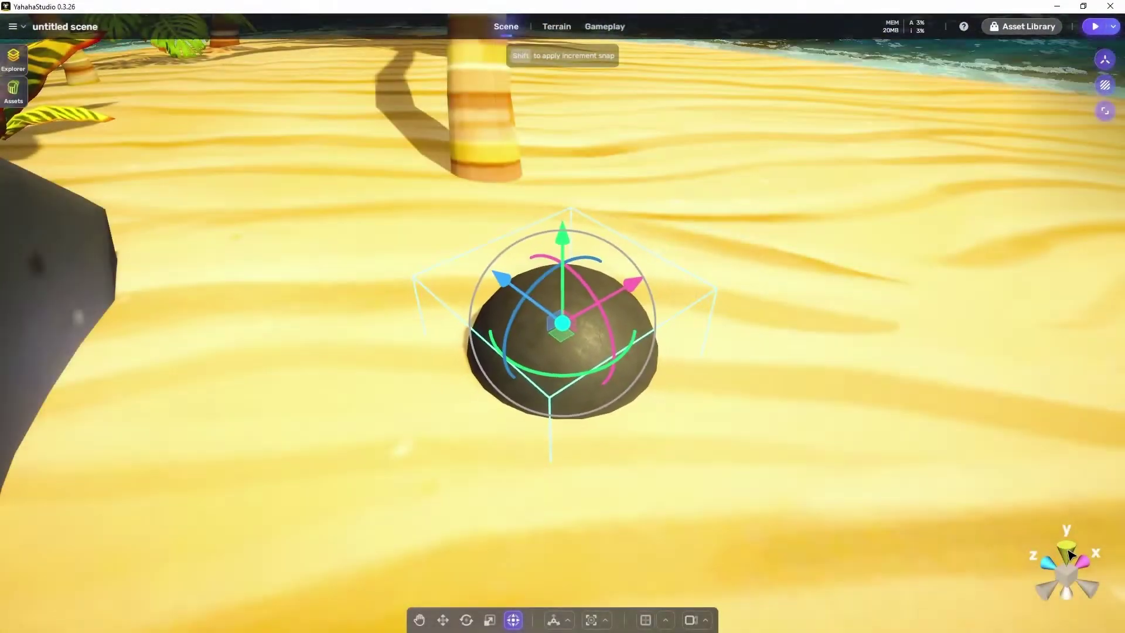
Examine the semi-sphere from different axis-aligned directions and orbit around it using the orientation gizmo
left_click(1068, 553)
left_click(1068, 551)
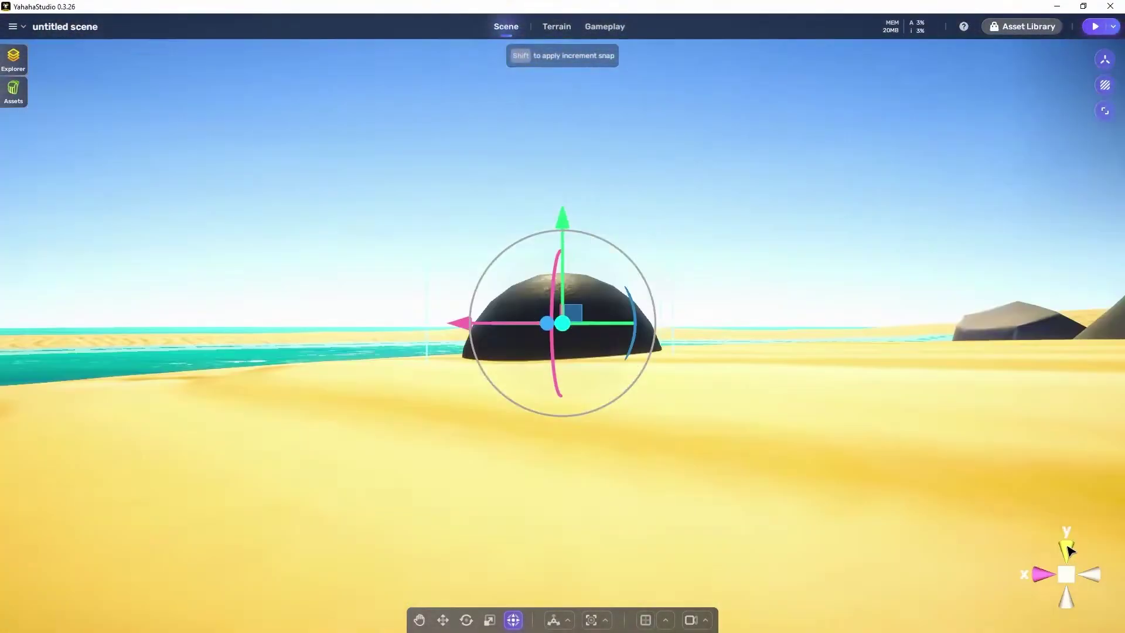
left_click(1065, 573)
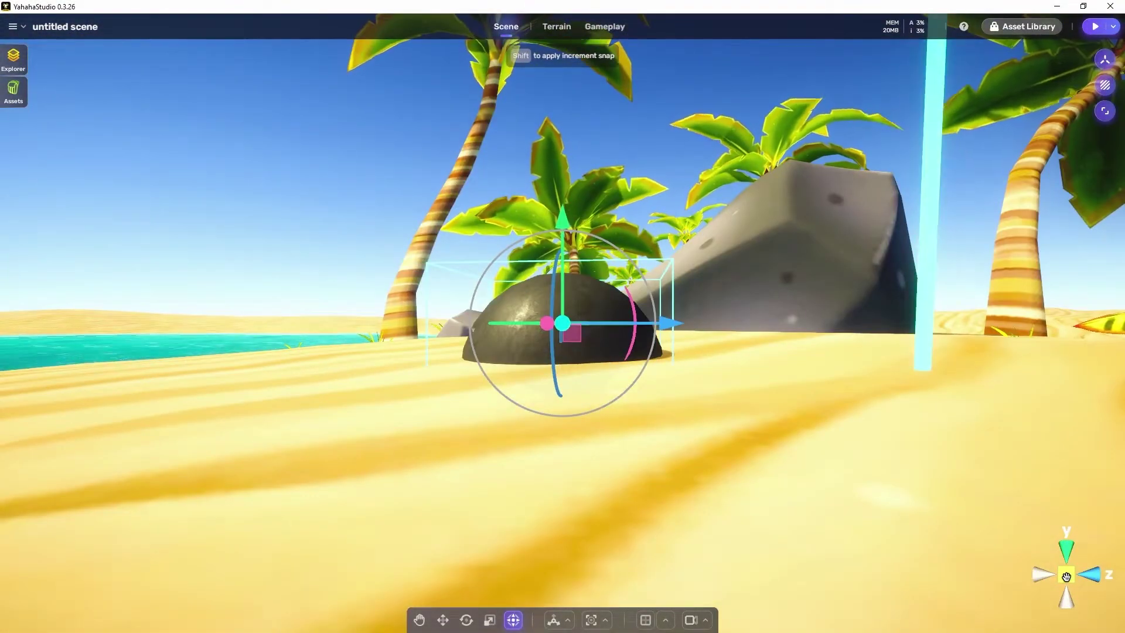
left_click(1066, 577)
left_click(1066, 577)
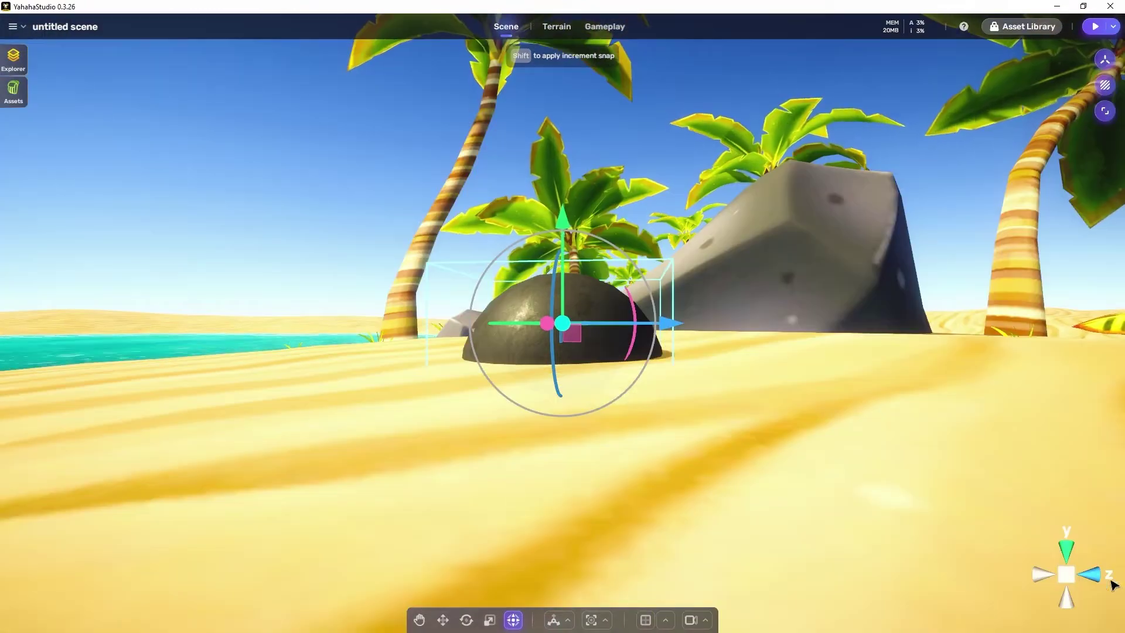
left_click(1066, 574)
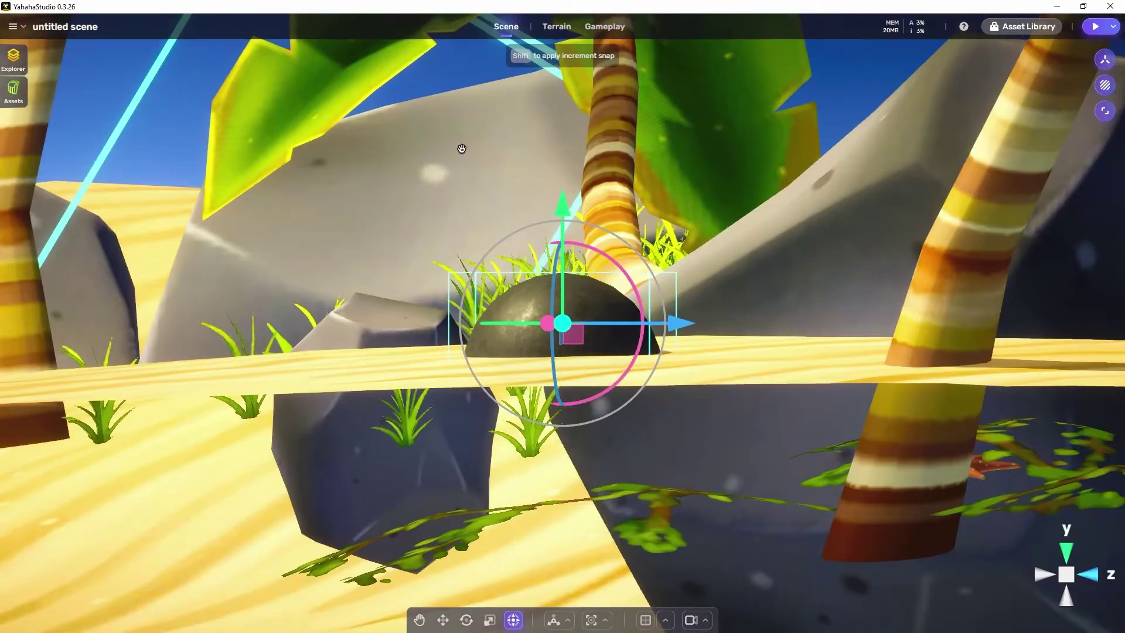
left_click(1066, 575)
left_click_drag(1066, 577, 840, 402, "alt")
left_click(1066, 574)
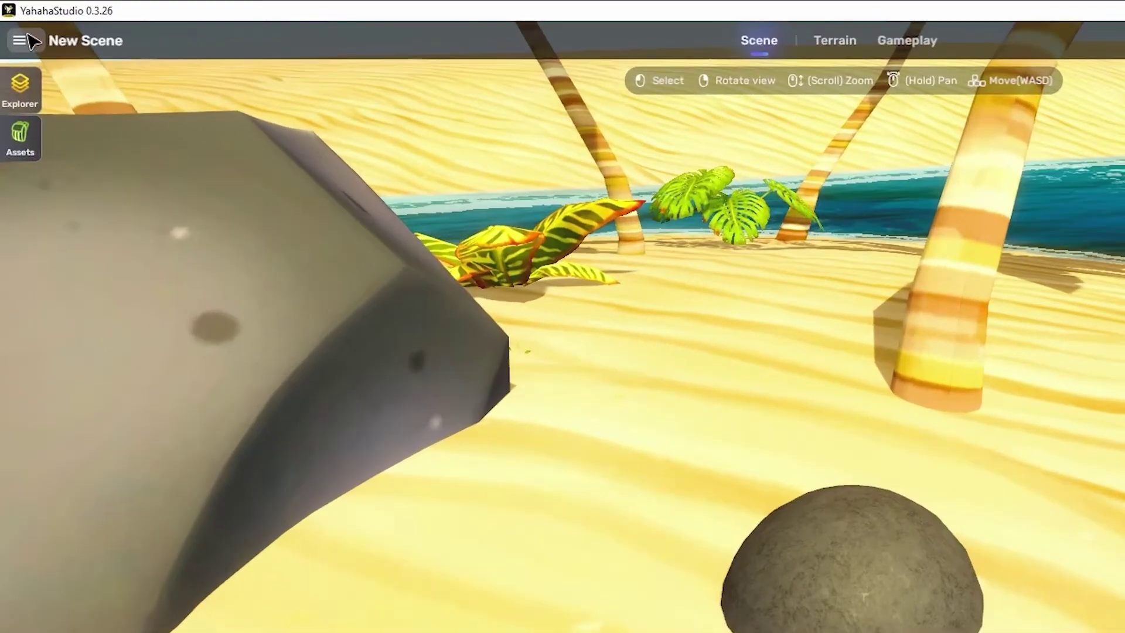
Examine which editing commands are offered while no object is selected
left_click(23, 40)
mouse_move(85, 140)
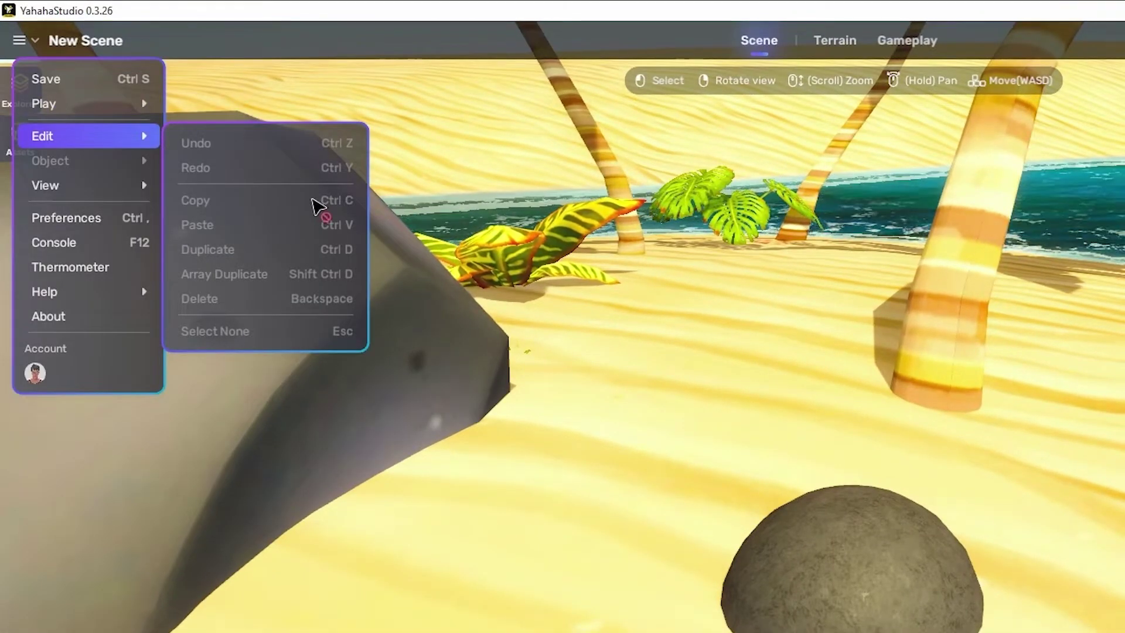
left_click(218, 340)
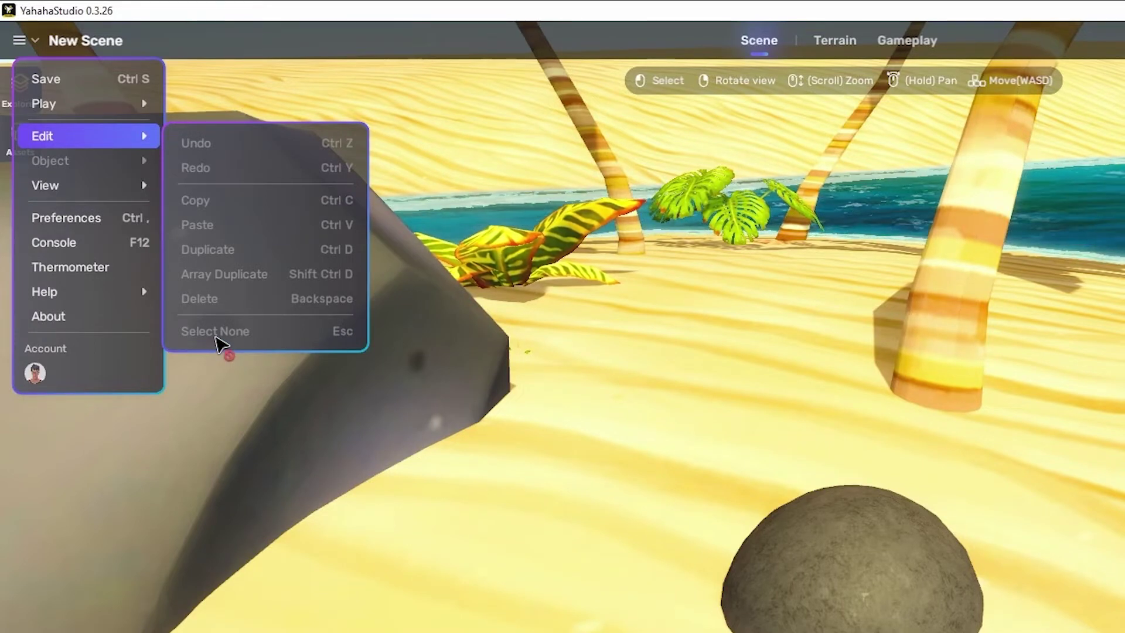
left_click(237, 205)
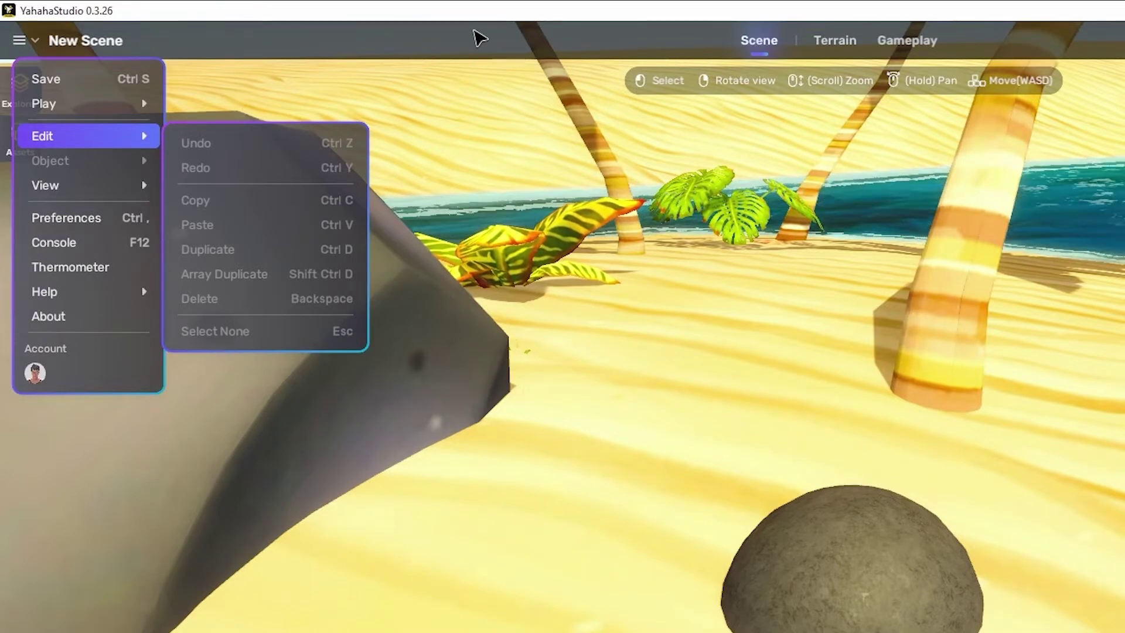
left_click(684, 349)
Select the semi-sphere and examine the editing commands offered for it
left_click(836, 561)
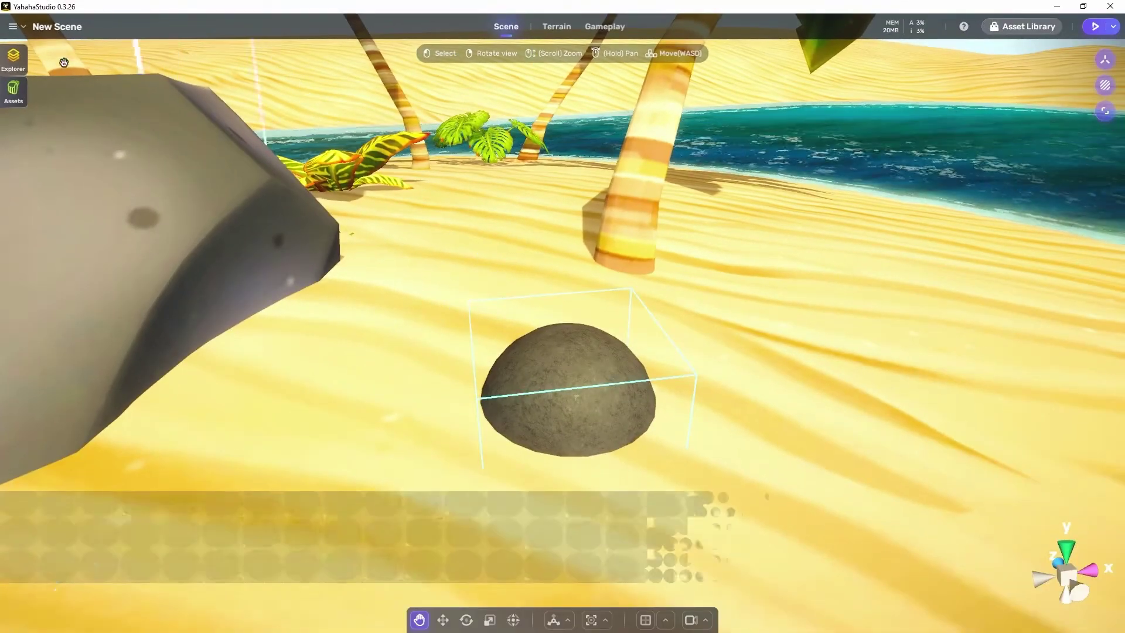
left_click(16, 26)
mouse_move(46, 91)
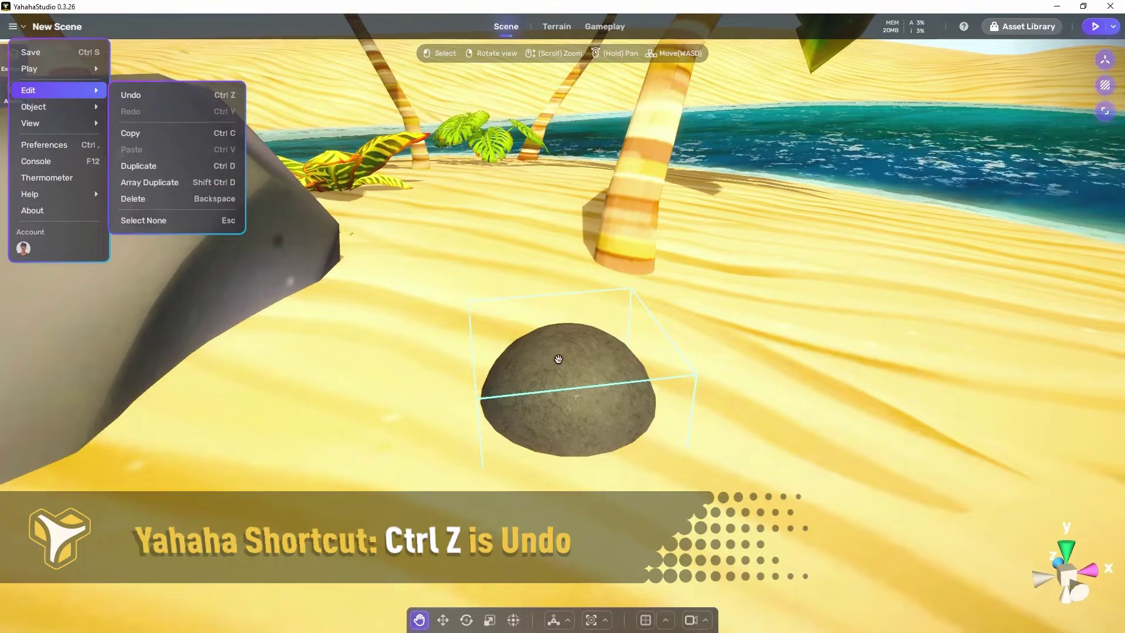
left_click(566, 366)
Move the semi-sphere along its X axis and rotate it with the Transform tool, and undo these changes
key("t")
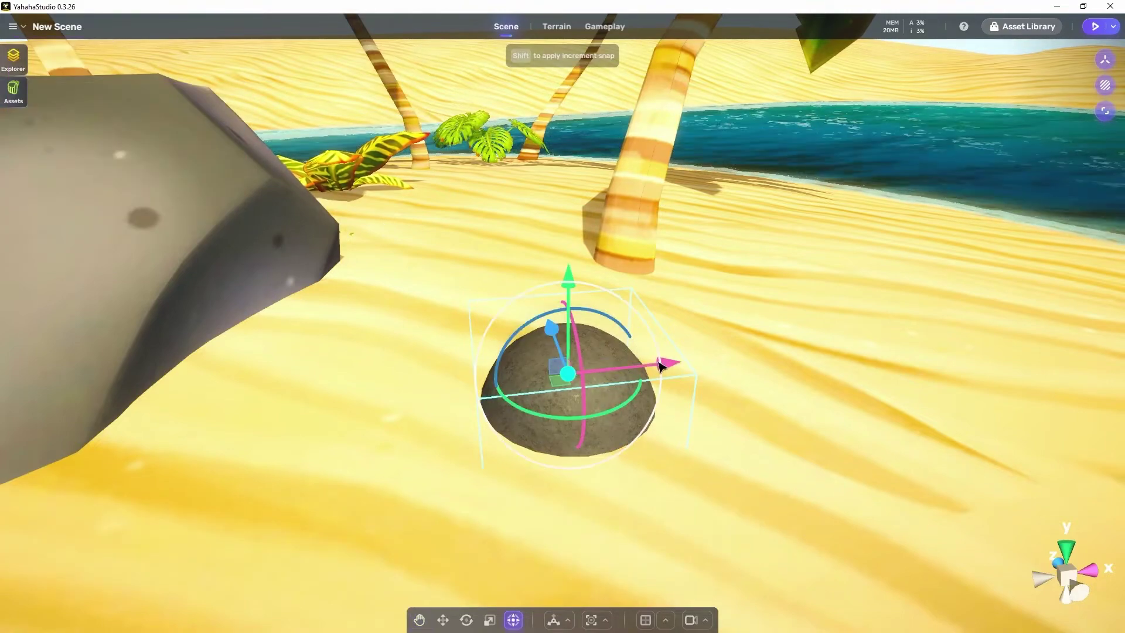
left_click_drag(630, 372, 982, 350)
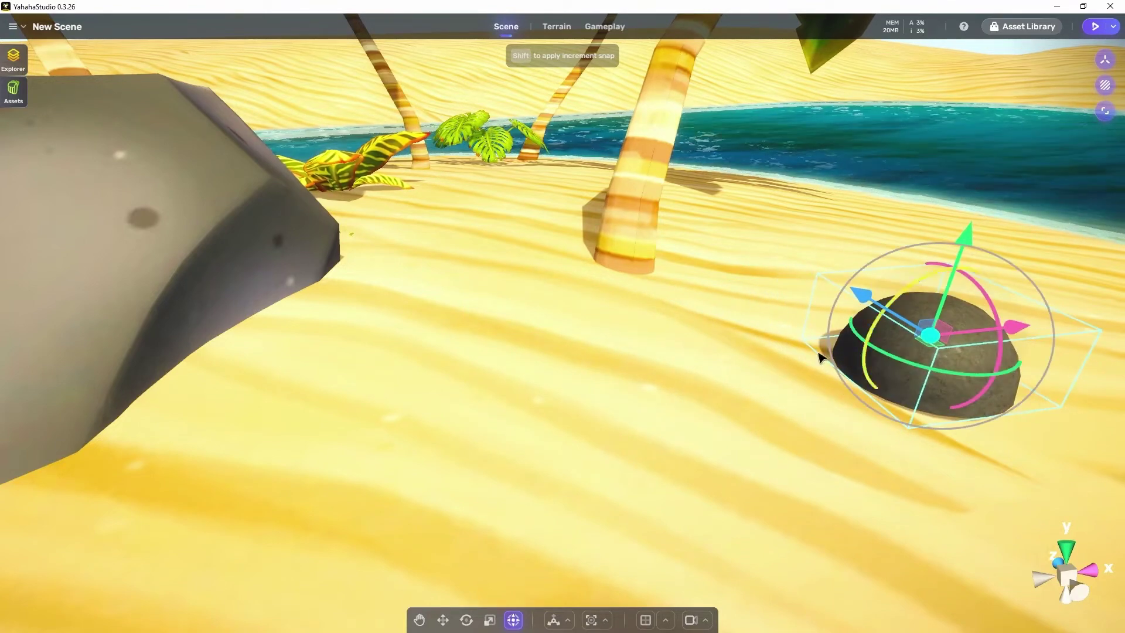
left_click(14, 29)
mouse_move(43, 90)
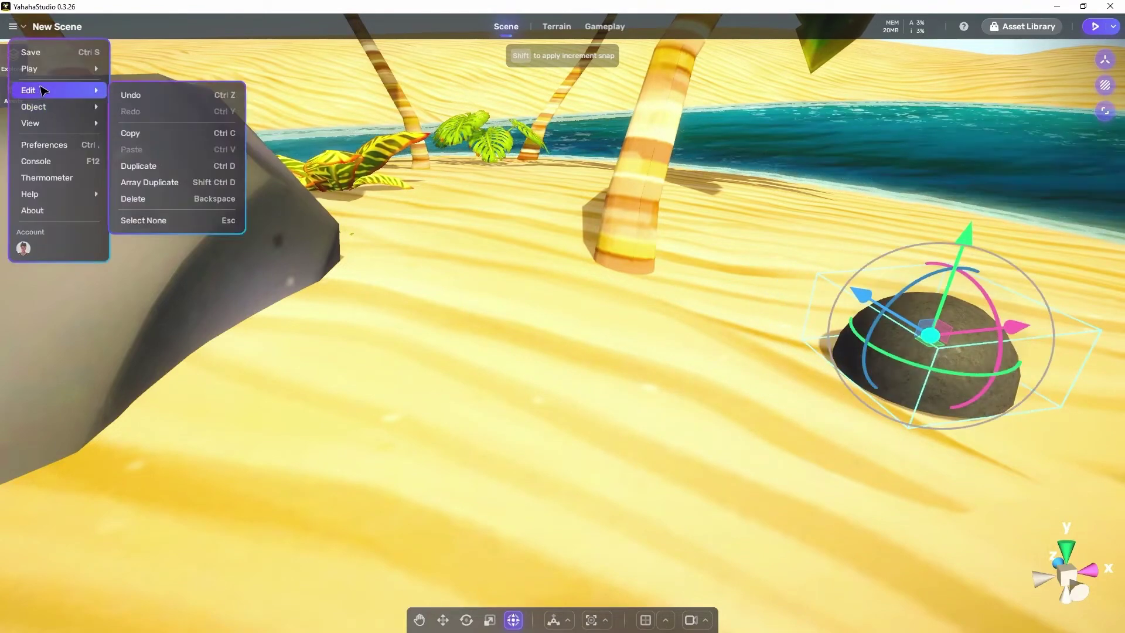
left_click(205, 103)
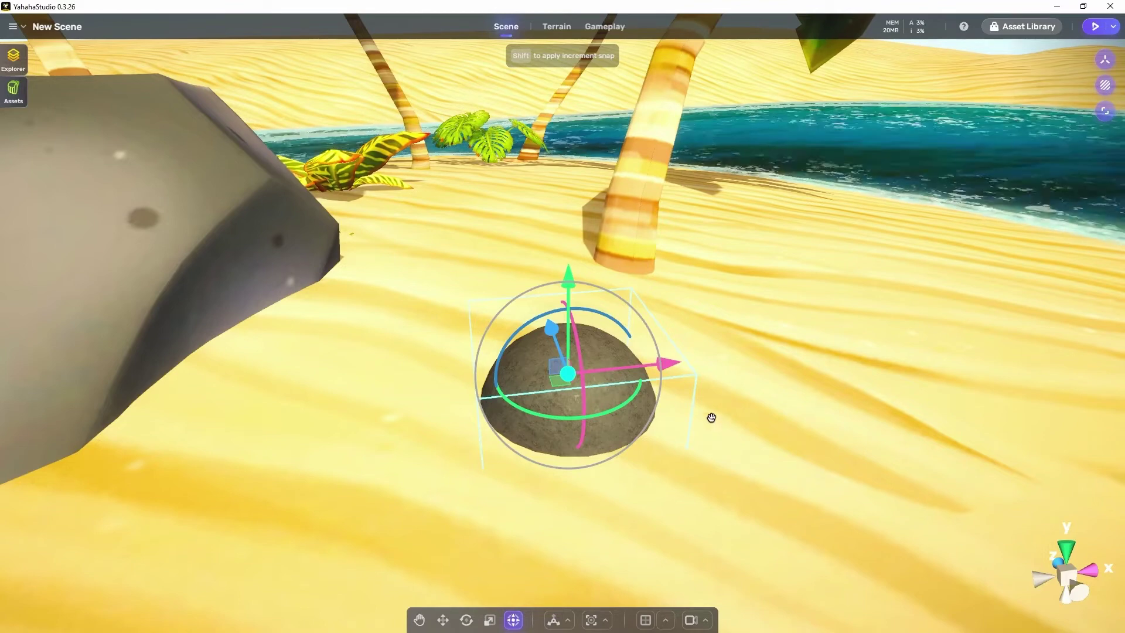
Redo the semi-sphere's undone move and rotation, and undo them once more
left_click(19, 27)
mouse_move(40, 93)
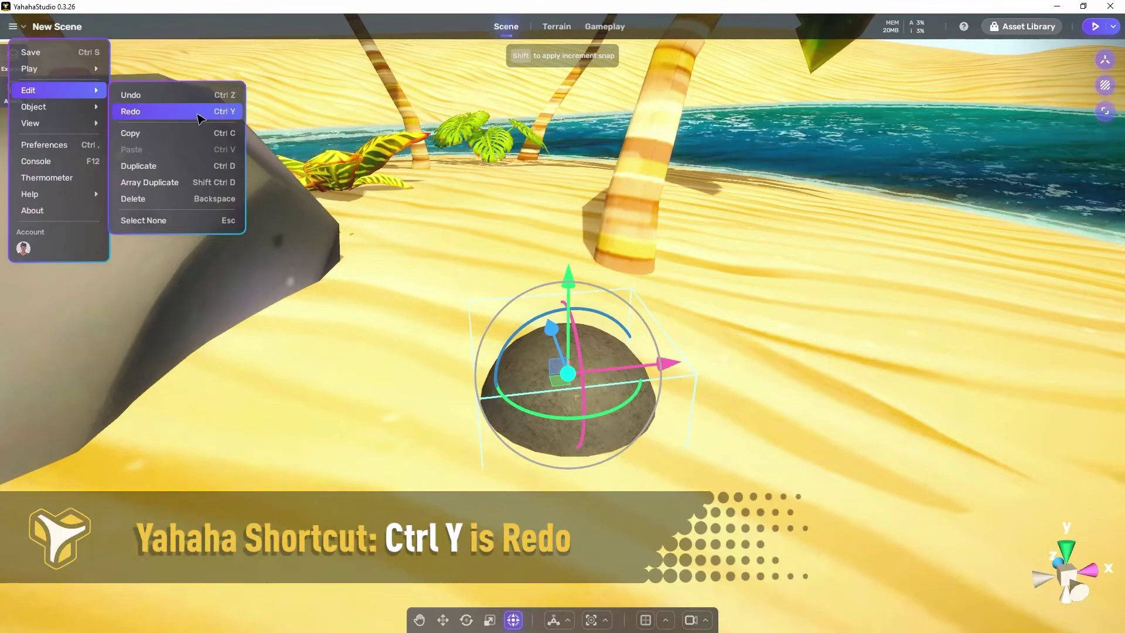
left_click(197, 112)
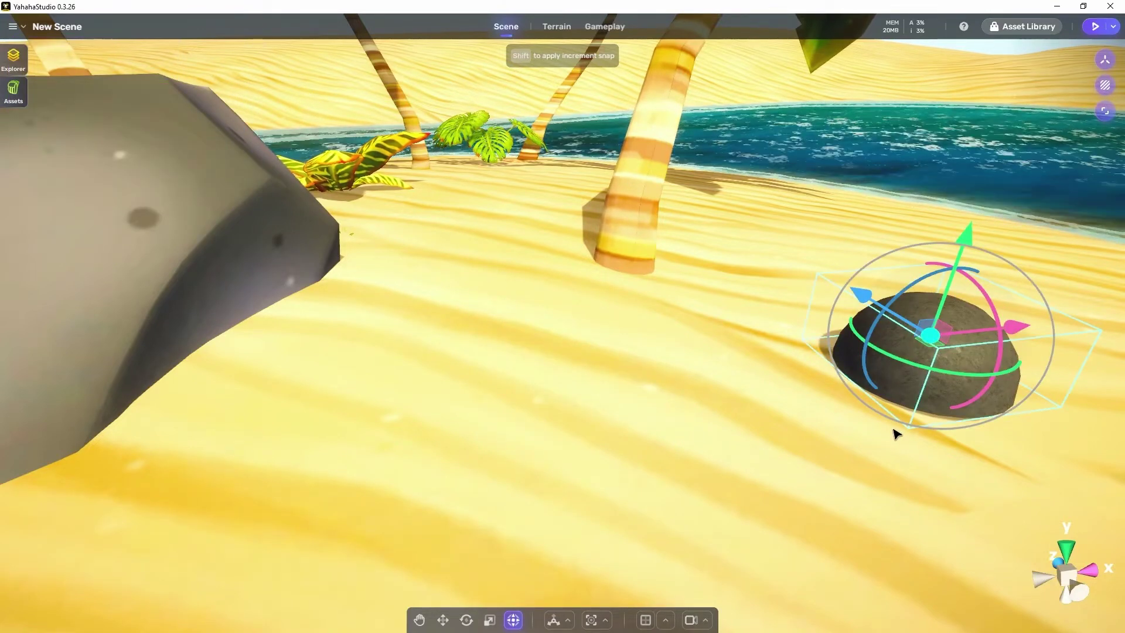
key("ctrl+z")
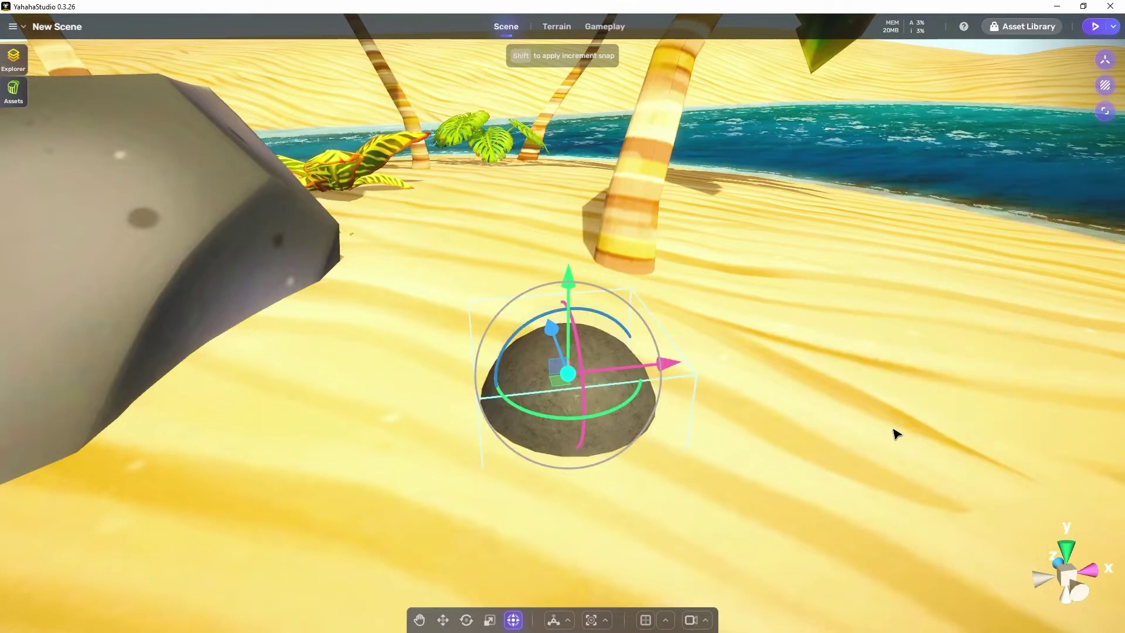
Copy and paste the semi-sphere, and place the copy tilted beside the original along the X axis
left_click(18, 29)
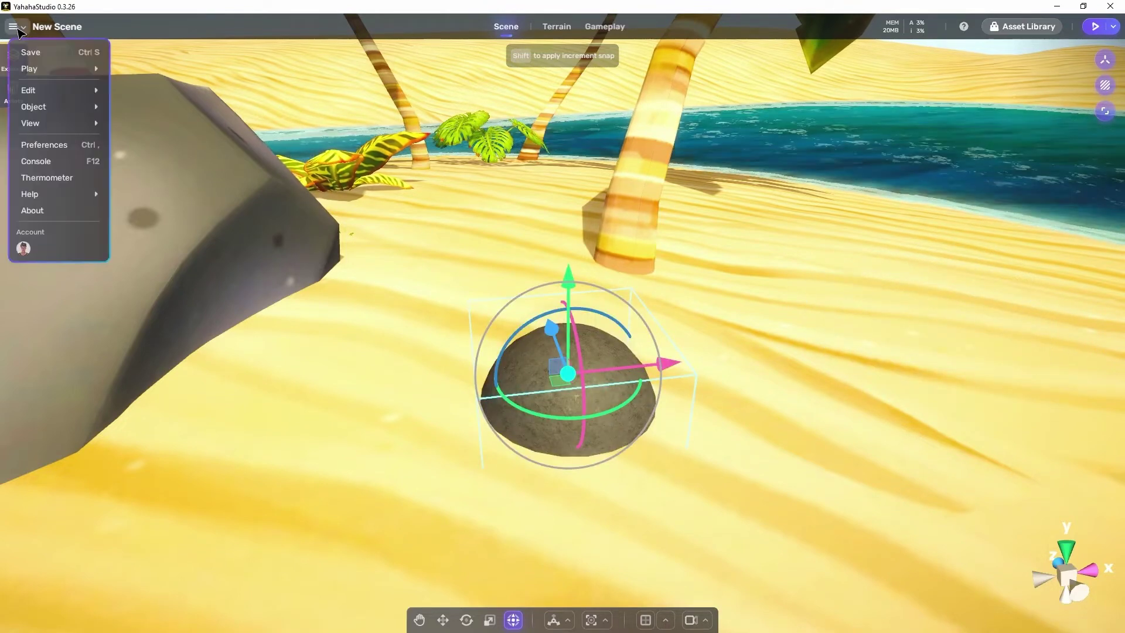
mouse_move(44, 96)
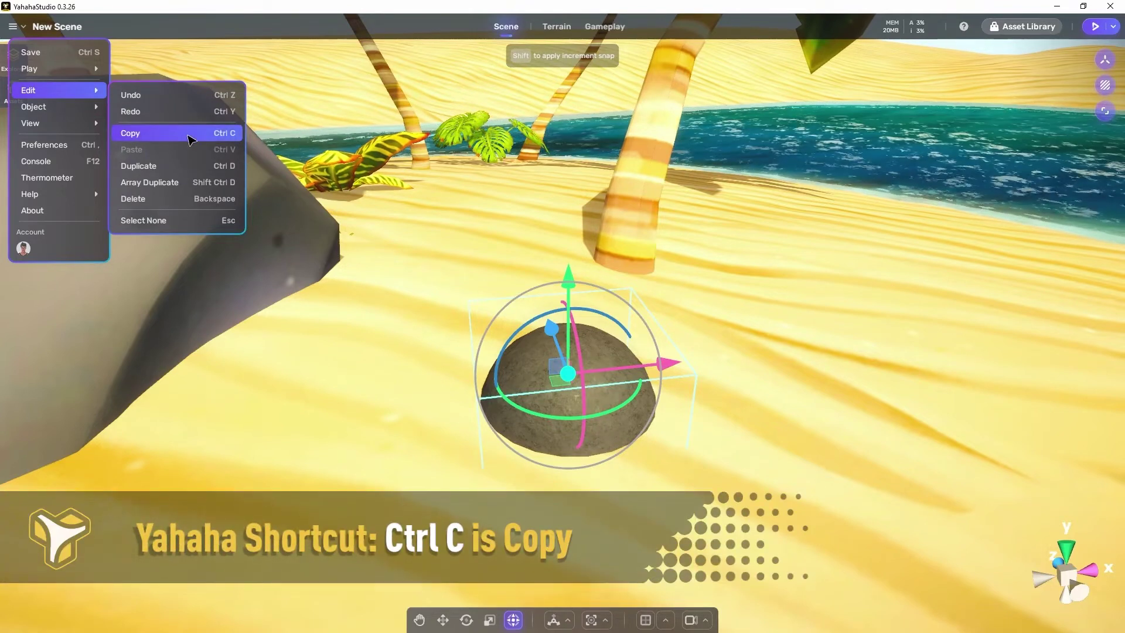
left_click(189, 138)
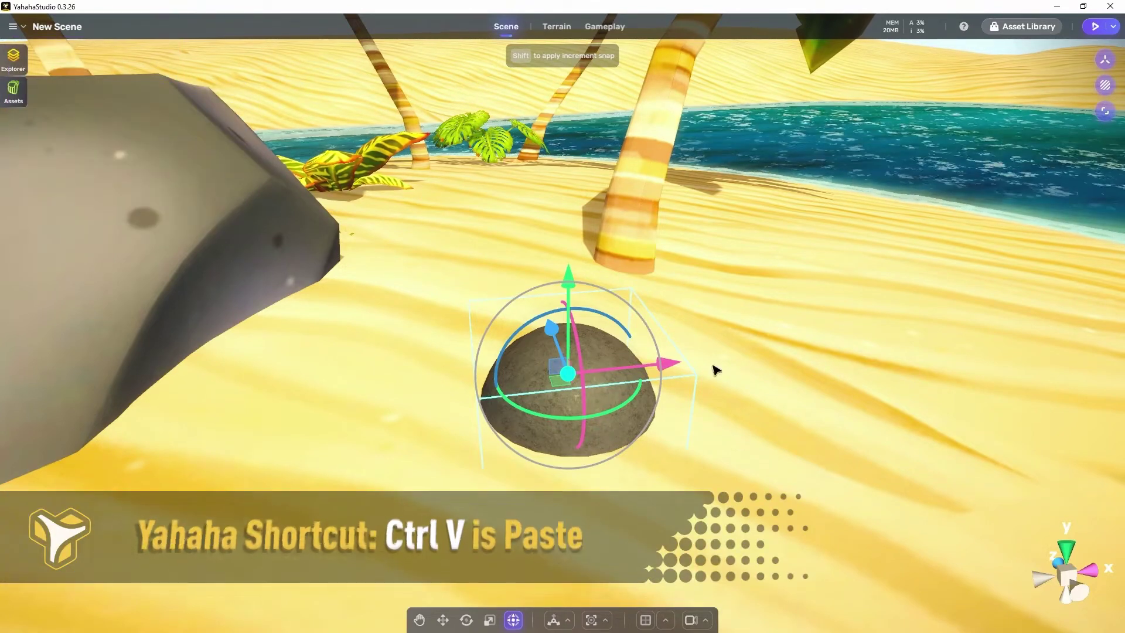
left_click(12, 26)
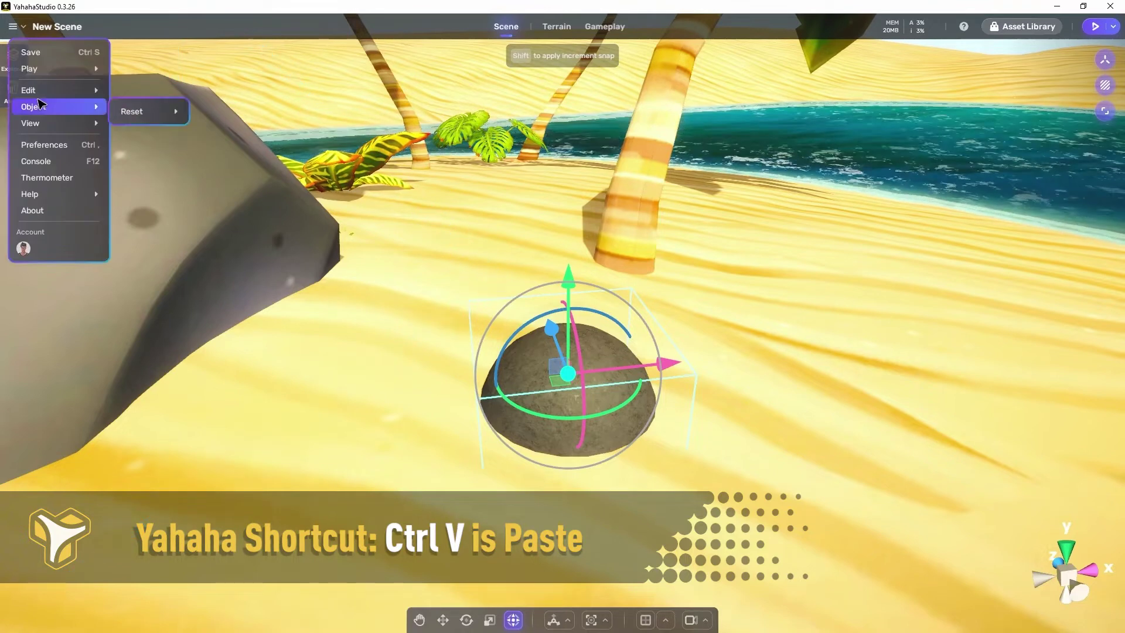
mouse_move(44, 89)
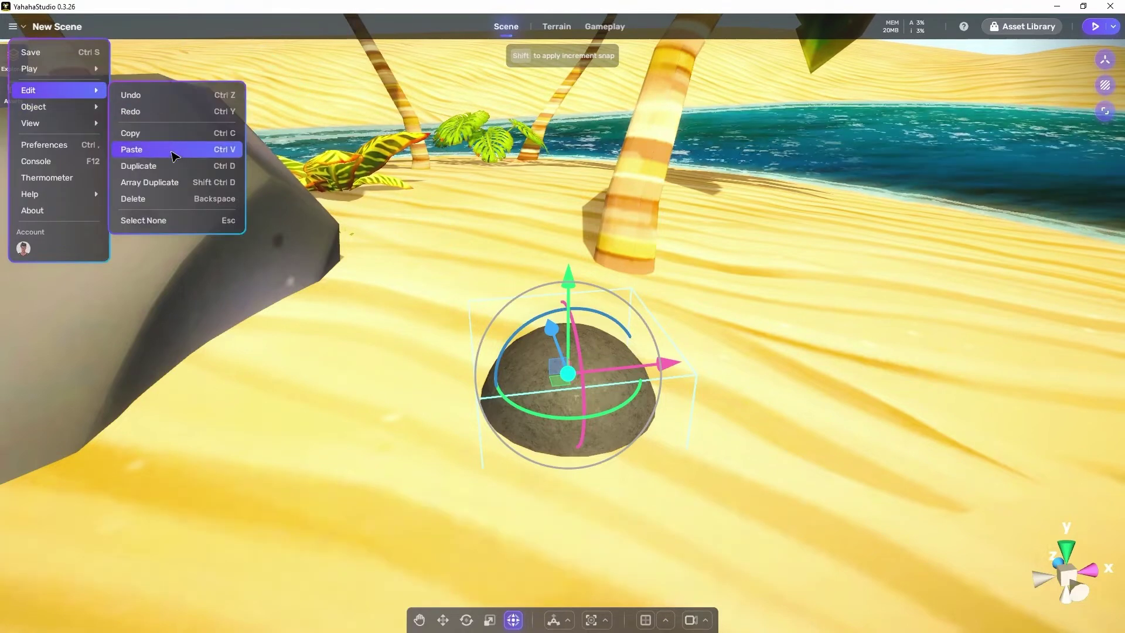
left_click(174, 150)
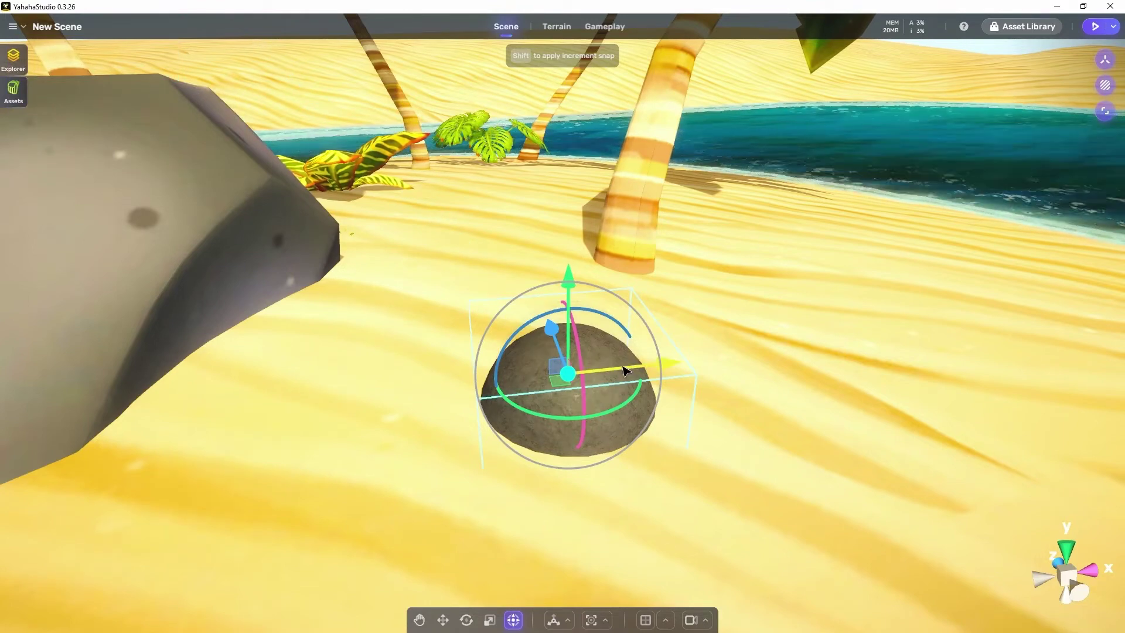
left_click_drag(625, 370, 887, 360)
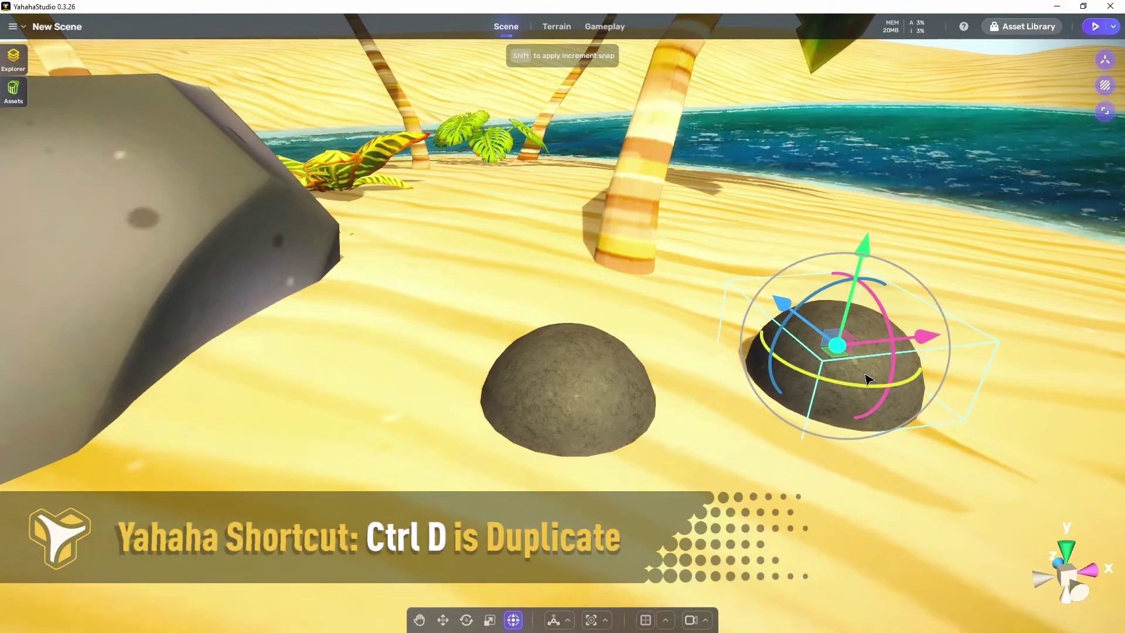
Duplicate the tilted semi-sphere and move the duplicate along its Z axis, behind it near the palm trunk
left_click(24, 27)
mouse_move(42, 92)
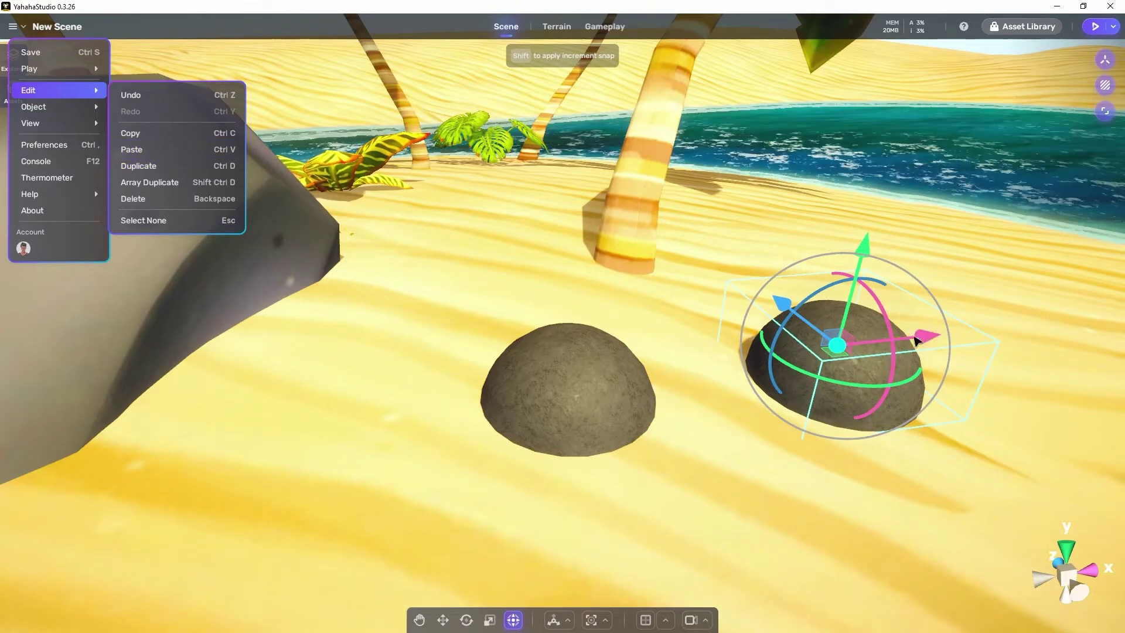
left_click(164, 167)
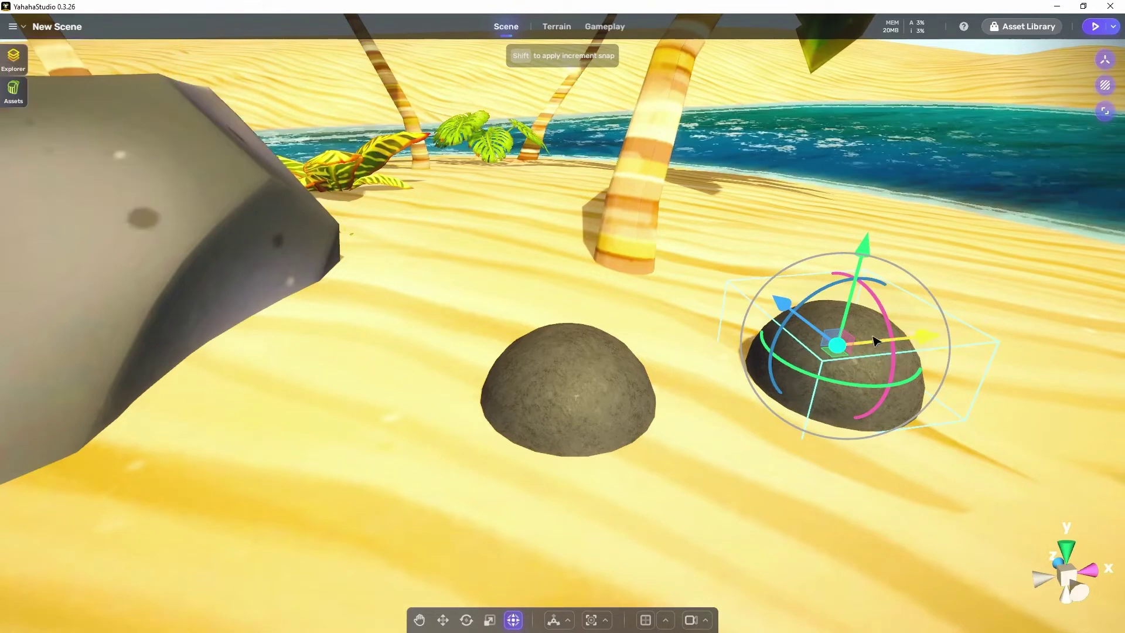
left_click_drag(787, 307, 721, 236)
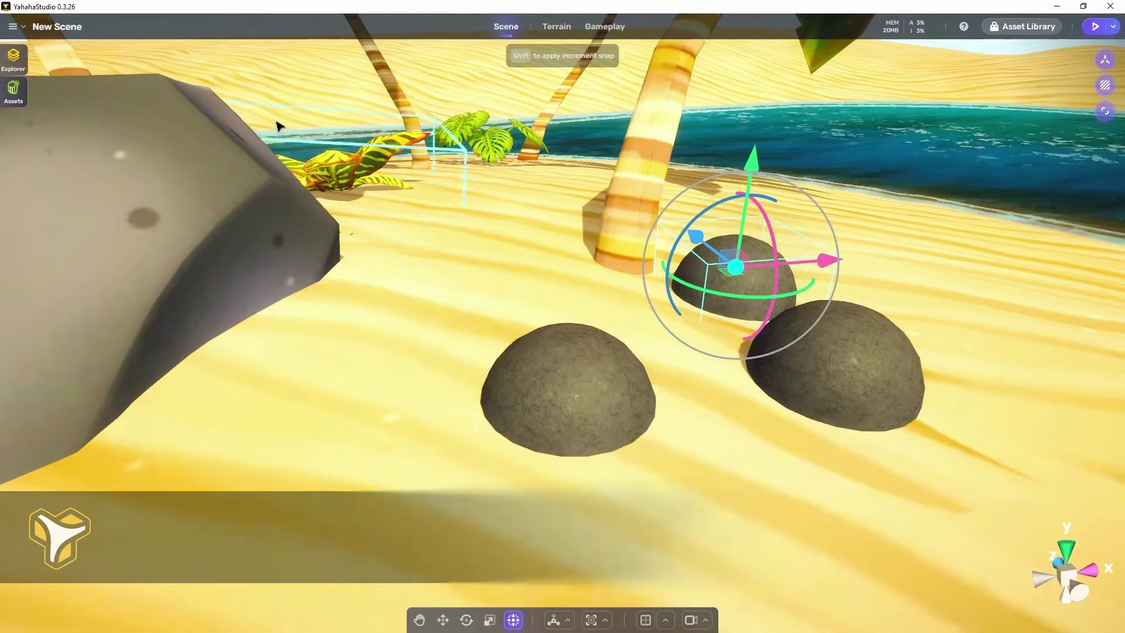
Array-duplicate the rear semi-sphere along its X axis to add two more in a row, and complete the array
left_click(13, 27)
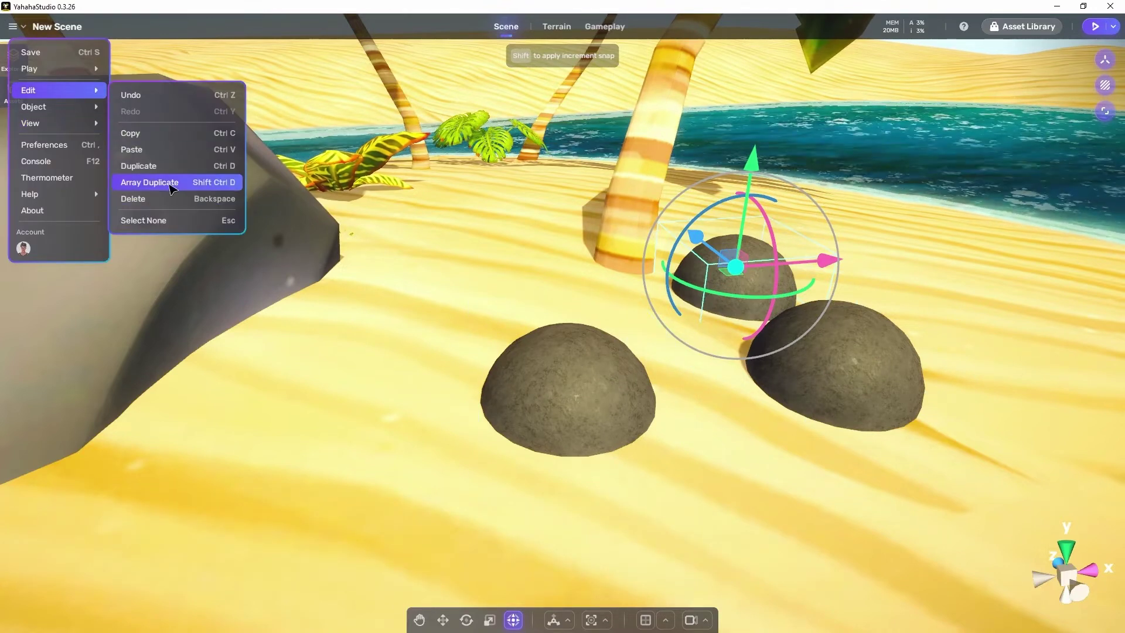
left_click(177, 186)
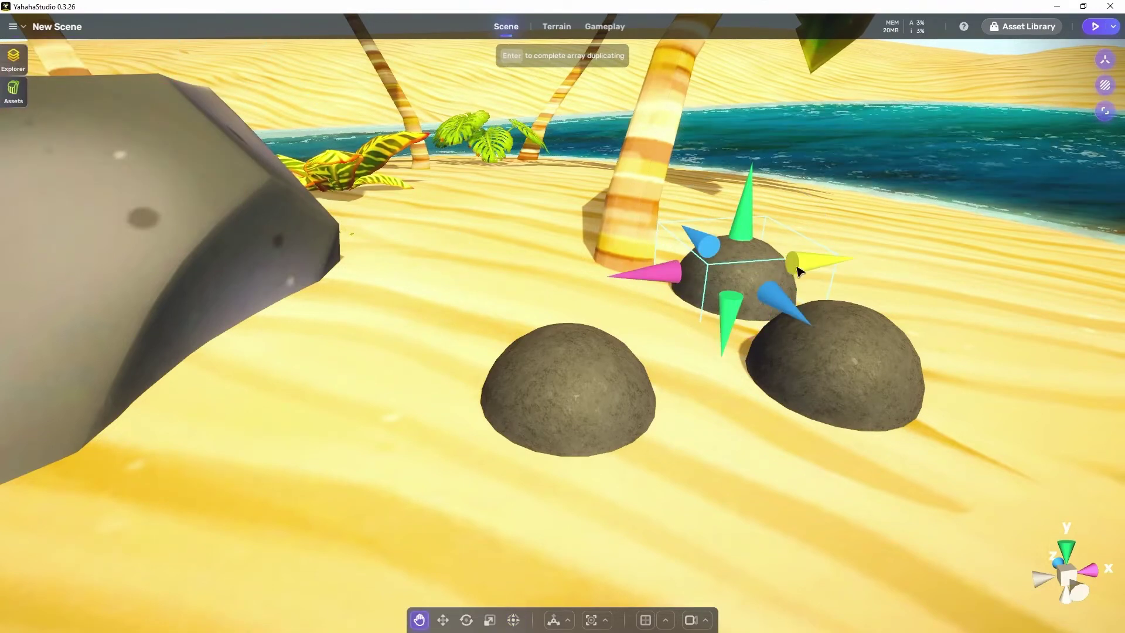
left_click_drag(874, 266, 1023, 255)
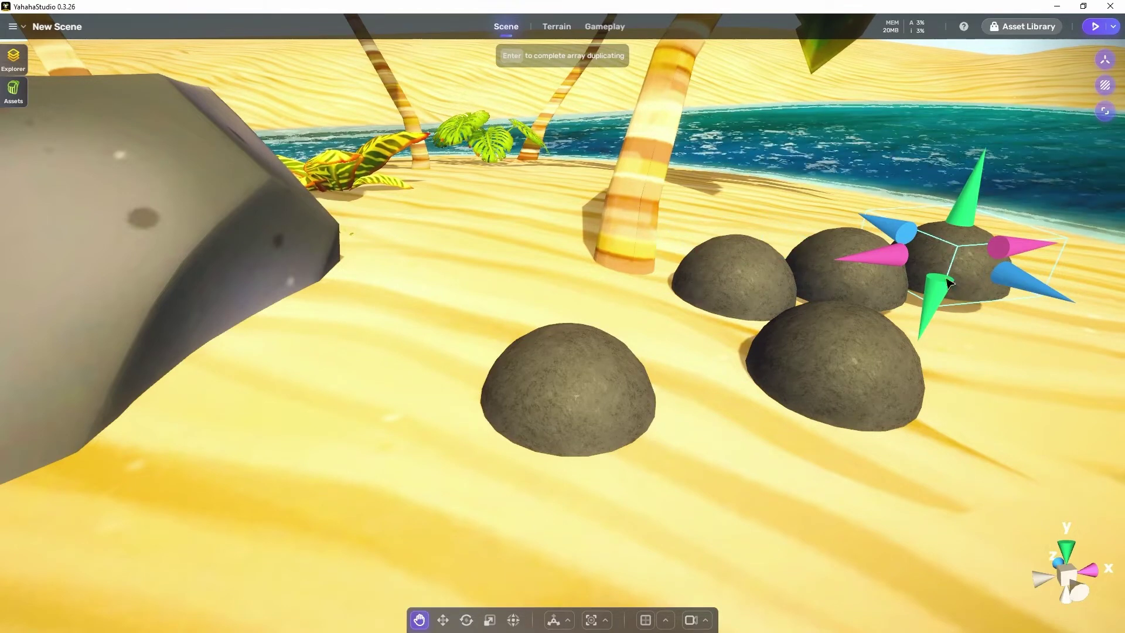
key("Return")
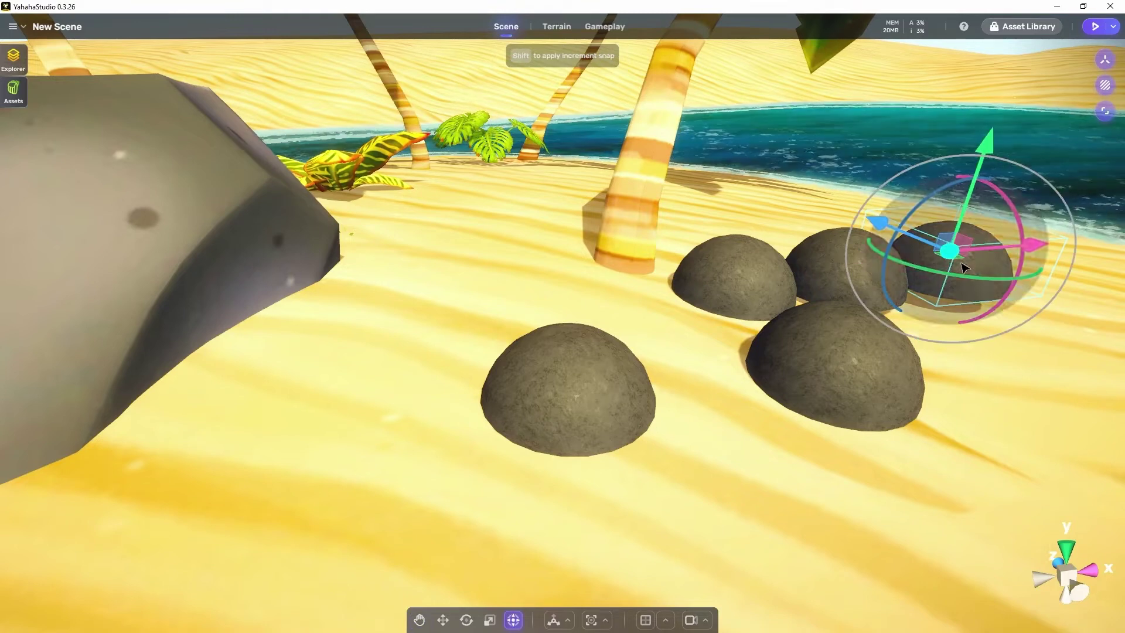
Delete the three semi-spheres in the rear row and the tilted copy in front of them
left_click(25, 28)
mouse_move(43, 90)
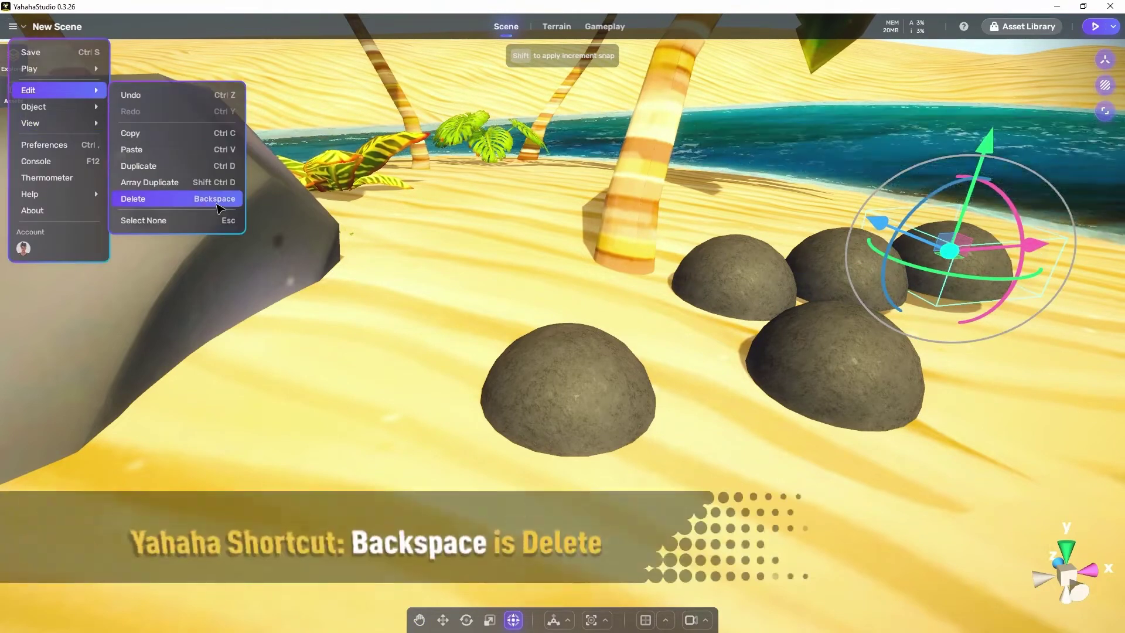
left_click(216, 207)
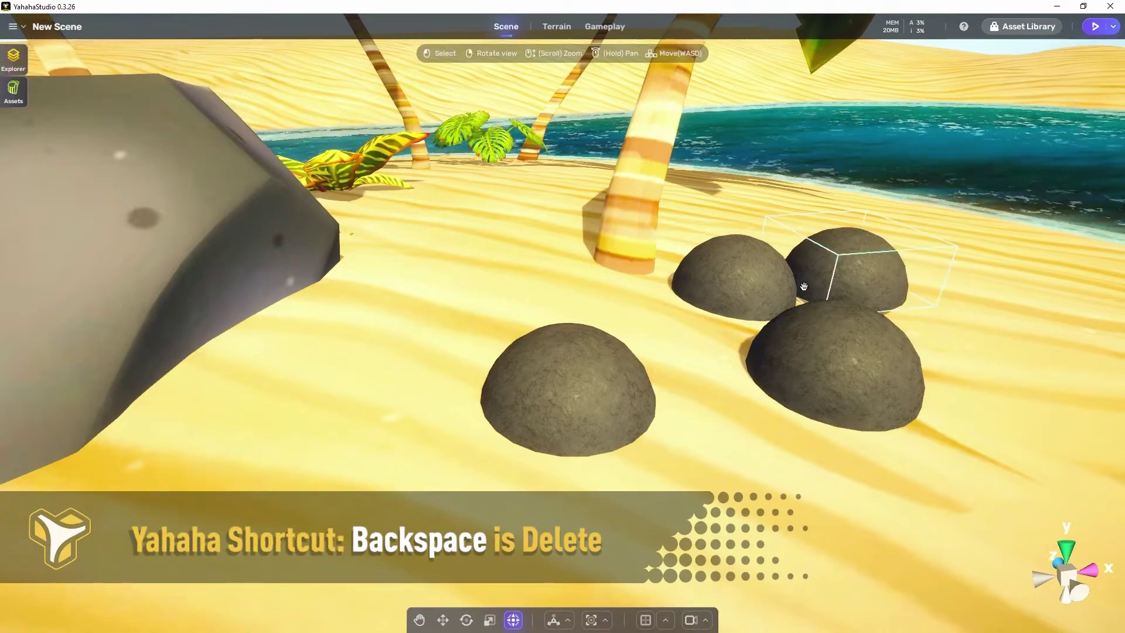
left_click(854, 269)
key("BackSpace")
left_click(749, 272)
key("BackSpace")
left_click(834, 346)
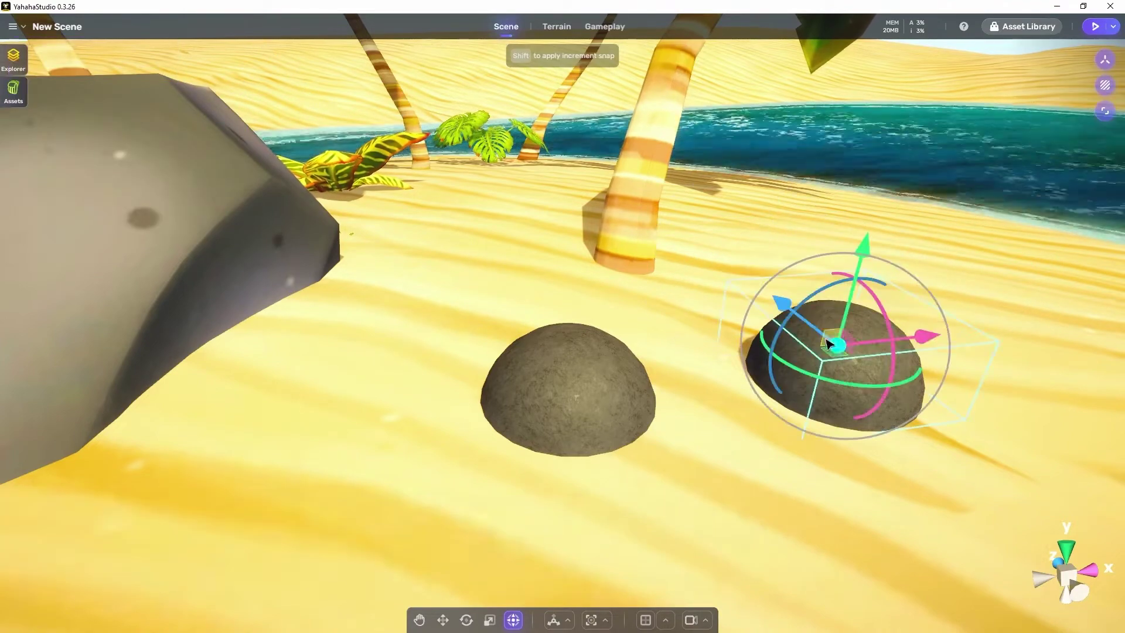
key("BackSpace")
Select the remaining semi-sphere and clear the selection with Select None
left_click(567, 375)
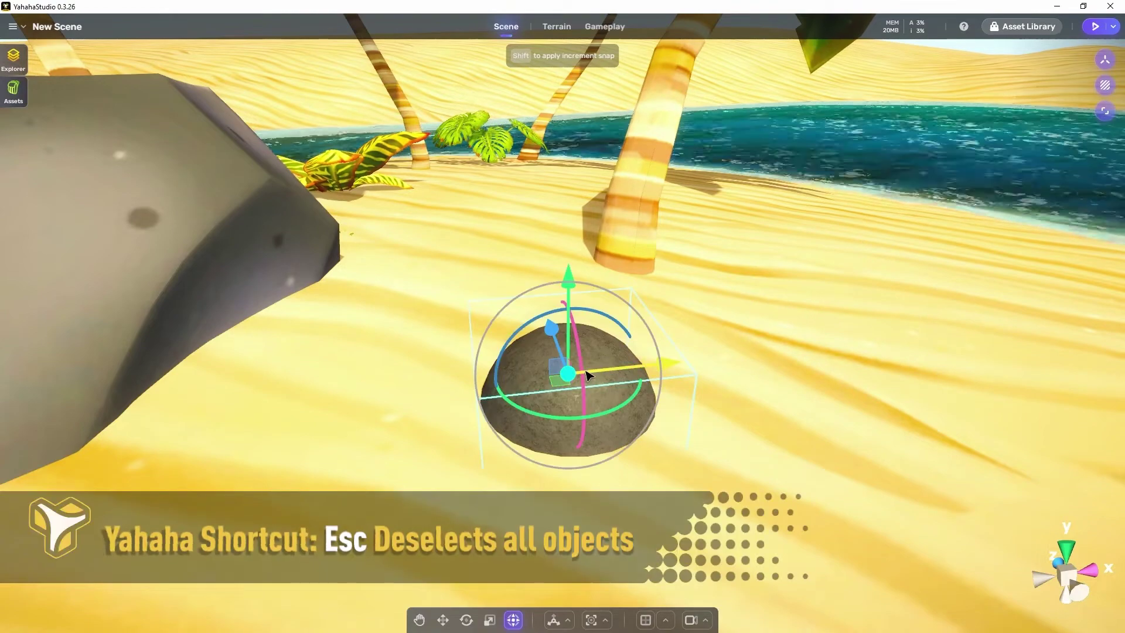
left_click(12, 26)
mouse_move(17, 69)
mouse_move(37, 91)
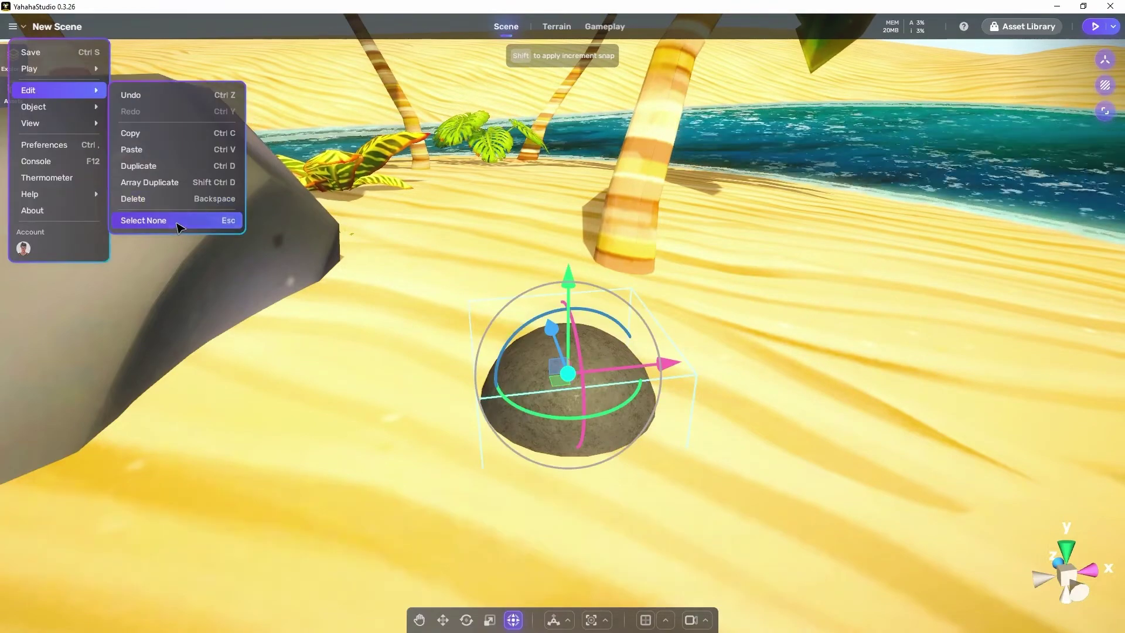
left_click(171, 221)
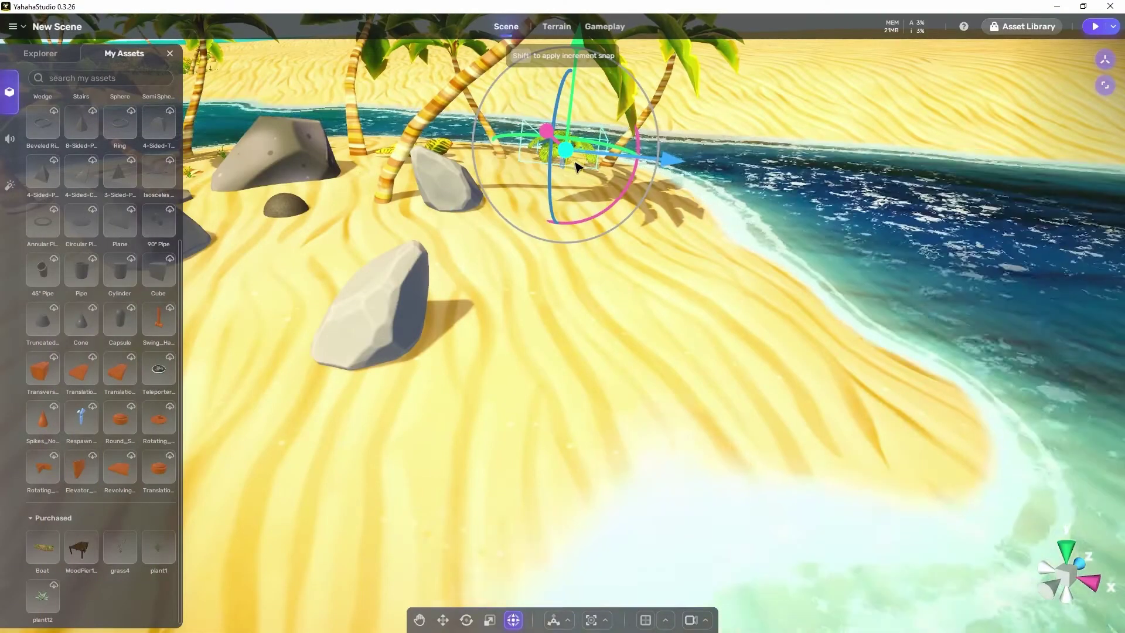
Move the copy of the monstera plant away from the palm trees onto the open sand near the shoreline
left_click_drag(584, 161, 806, 198)
left_click_drag(684, 173, 685, 459)
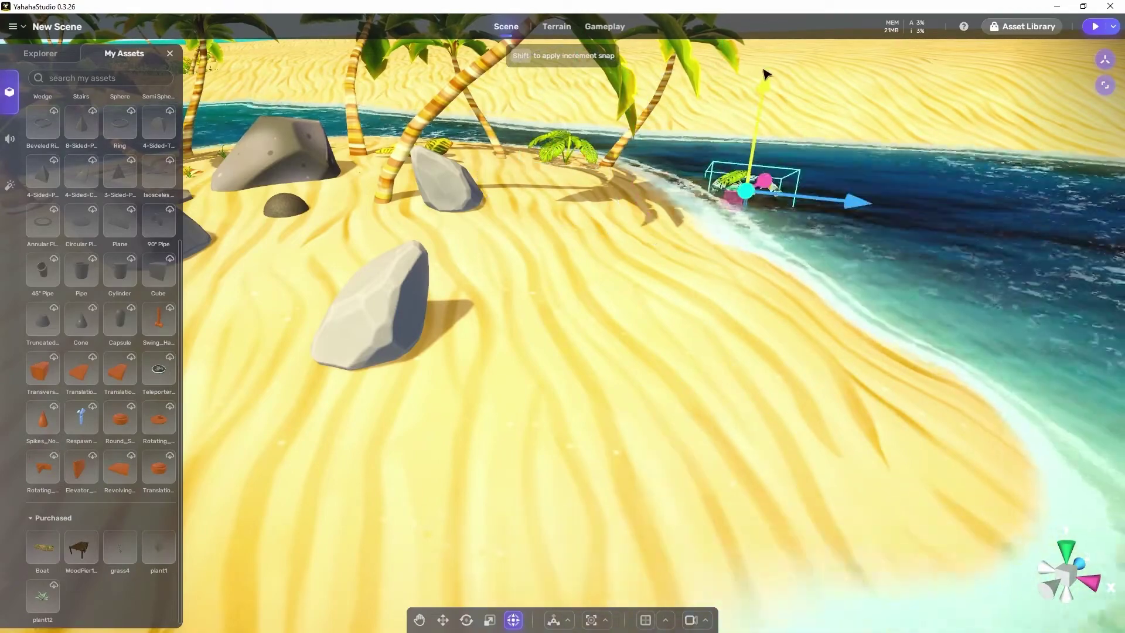
key("f")
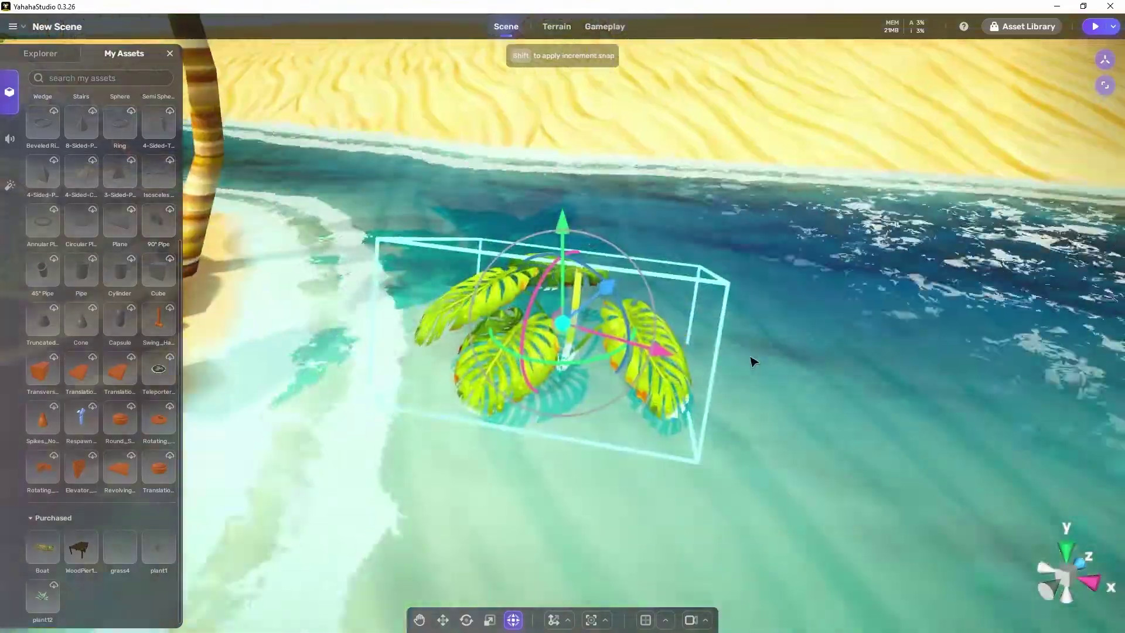
left_click_drag(753, 351, 332, 183, "alt")
key("f")
left_click_drag(553, 344, 233, 279)
right_click_drag(398, 328, 711, 139)
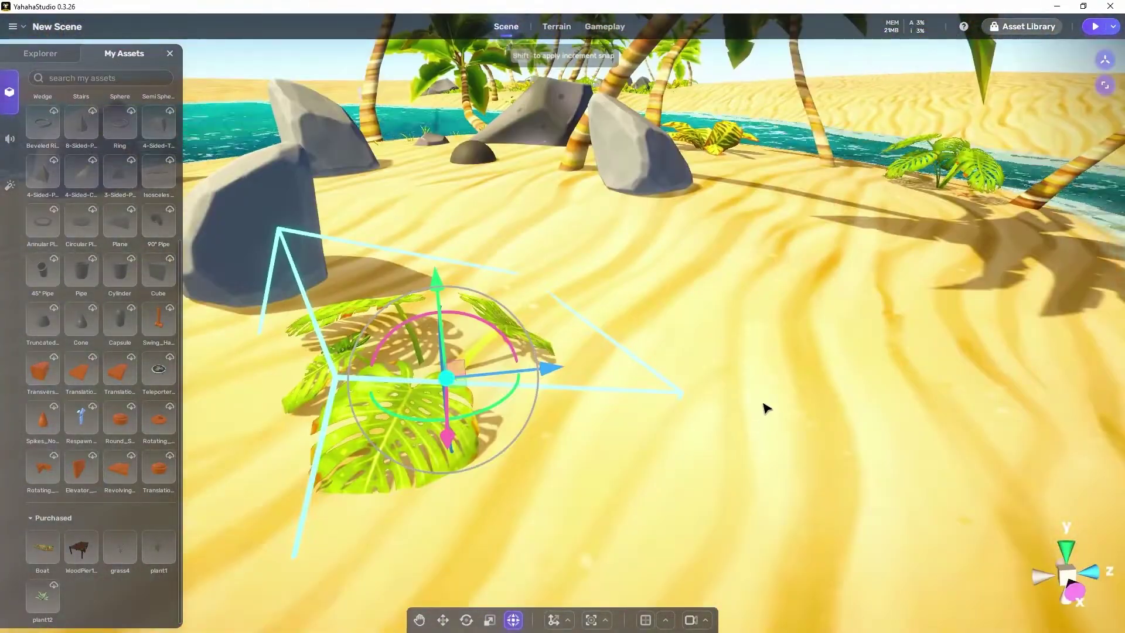
right_click_drag(750, 372, 574, 398)
scroll(575, 398, "down", 3)
left_click_drag(575, 396, 662, 309)
left_click_drag(678, 216, 678, 212)
Add the purchased WoodPier1 at the shoreline, rotate it slightly, shift it toward the water and lower it
left_click_drag(81, 546, 833, 542)
right_click_drag(832, 542, 733, 527)
left_click_drag(723, 538, 735, 542)
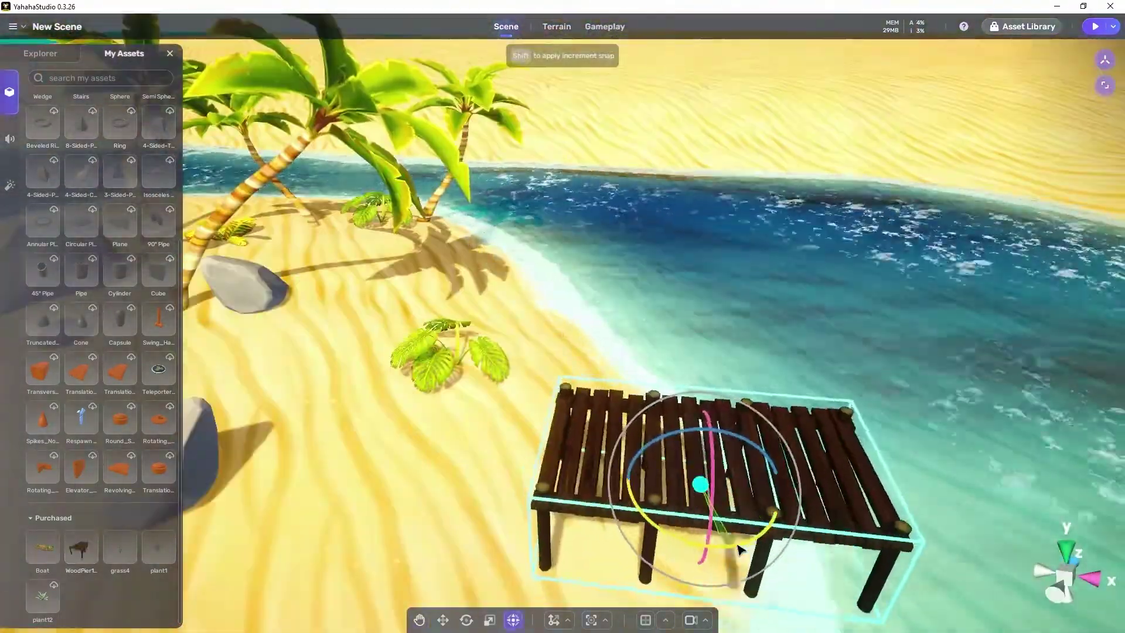
left_click_drag(820, 505, 842, 510)
left_click_drag(743, 410, 760, 495)
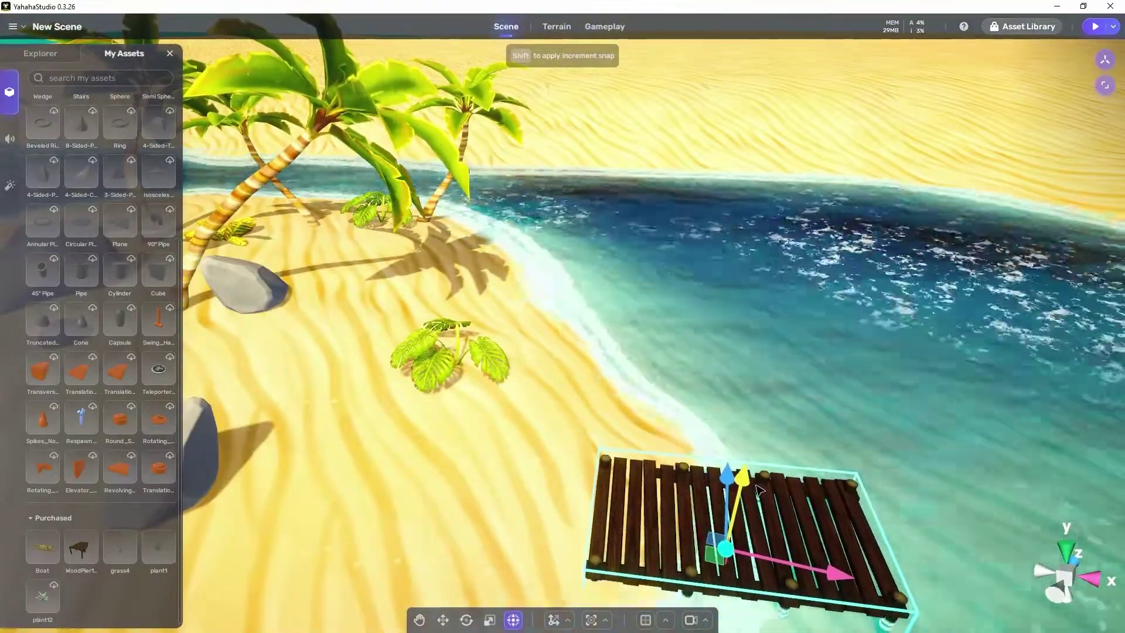
Fine-tune the wooden pier's position, rotation and height where the sand meets the water
key("f")
left_click_drag(523, 531, 578, 472, "alt")
left_click_drag(575, 388, 559, 390)
mouse_move(668, 367)
left_mouse_down()
mouse_move(706, 381)
mouse_move(672, 367)
left_mouse_up()
left_click_drag(605, 251, 620, 223)
mouse_move(683, 339)
left_mouse_down()
mouse_move(706, 349)
mouse_move(682, 340)
left_mouse_up()
Tilt the monstera plant freely and reposition it on the sand beside the pier's landward end
left_click_drag(510, 474, 468, 333, "alt")
left_click(445, 160)
key("f")
left_click_drag(626, 468, 575, 334, "alt")
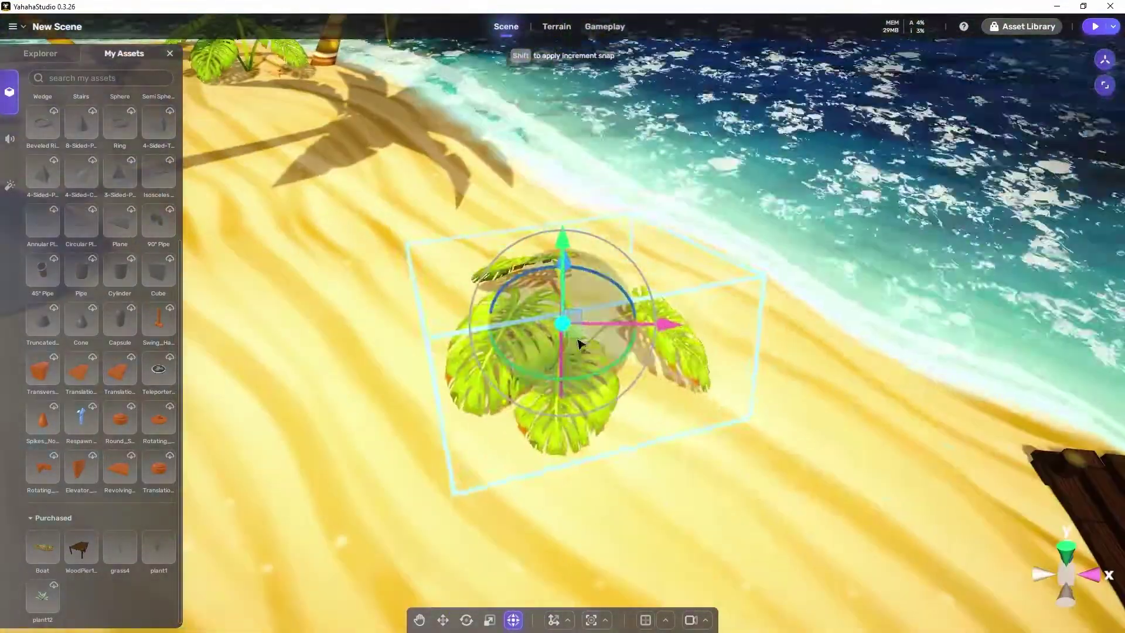
middle_click_drag(575, 334, 857, 391)
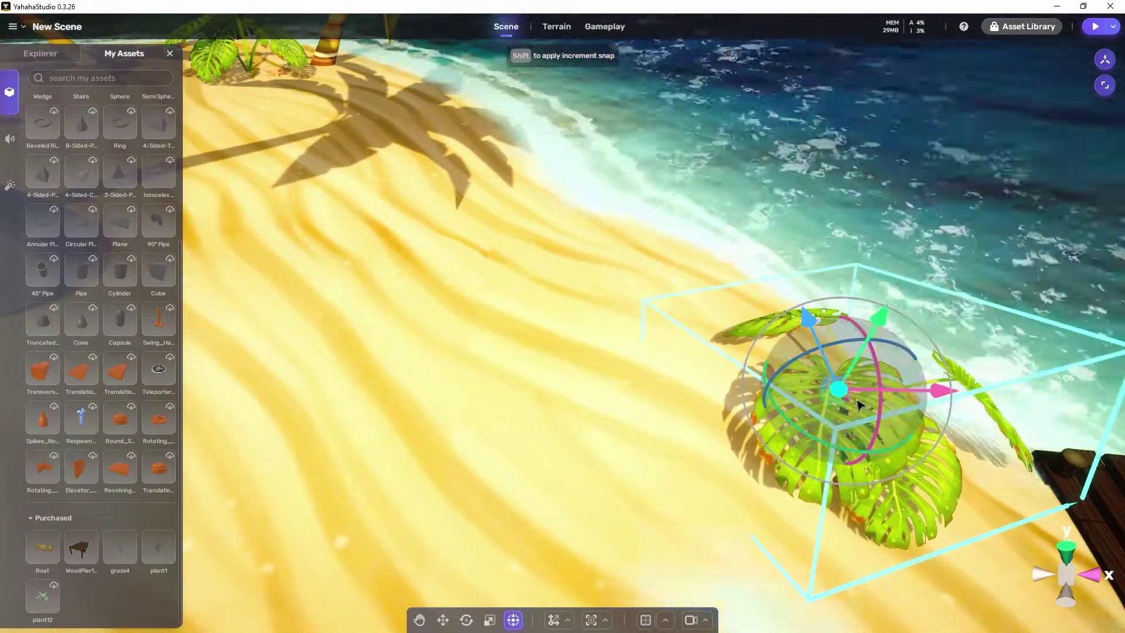
left_click_drag(847, 405, 728, 369)
right_click_drag(728, 369, 943, 457)
Add the purchased plant1 at the pier's landward corner post and array-duplicate it to make a cluster of three
left_click_drag(157, 547, 768, 333)
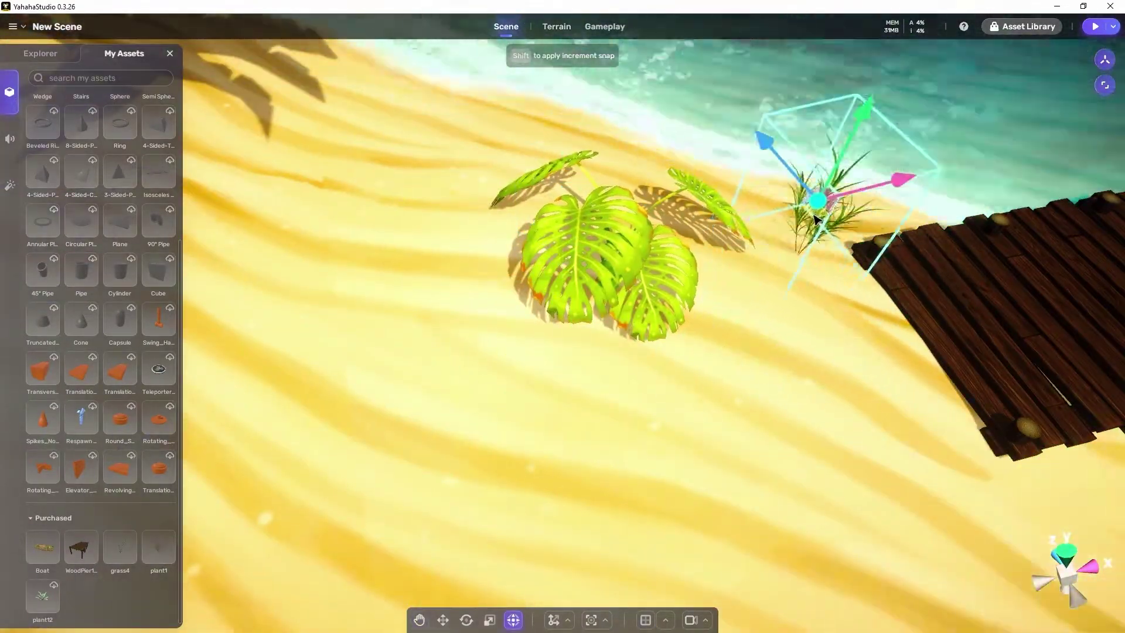
left_click_drag(751, 204, 728, 208)
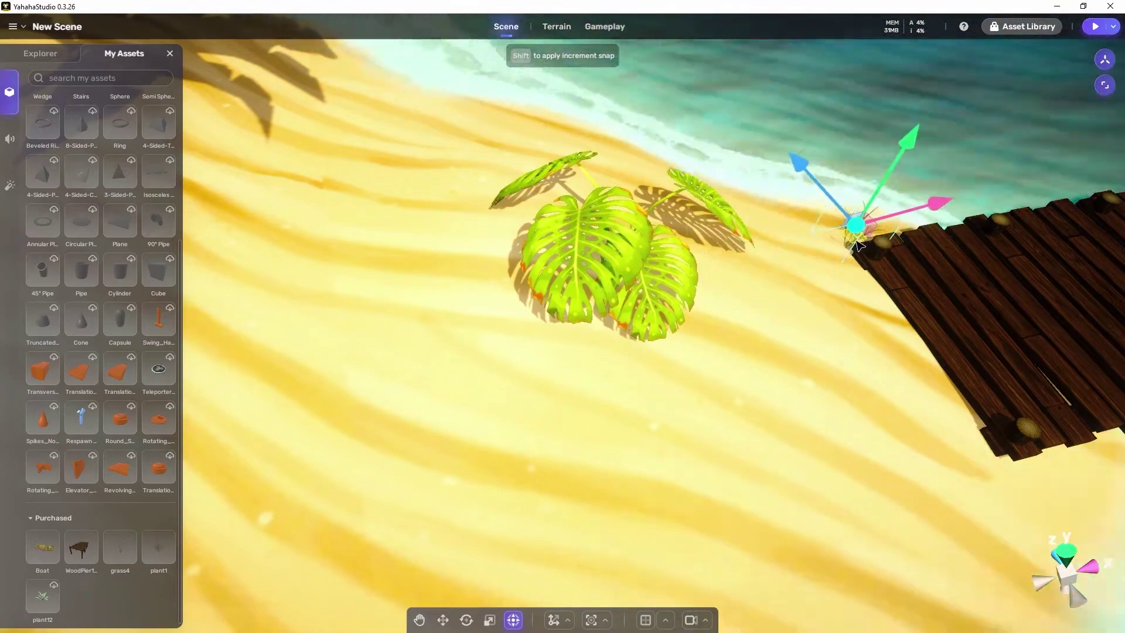
left_click(12, 27)
mouse_move(59, 90)
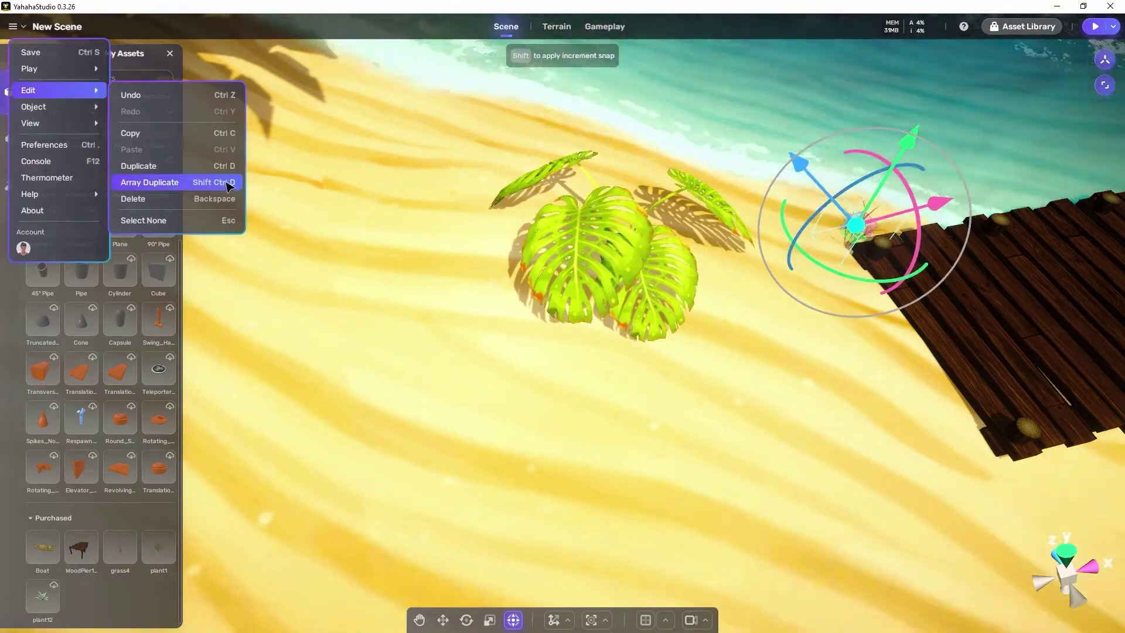
left_click(227, 183)
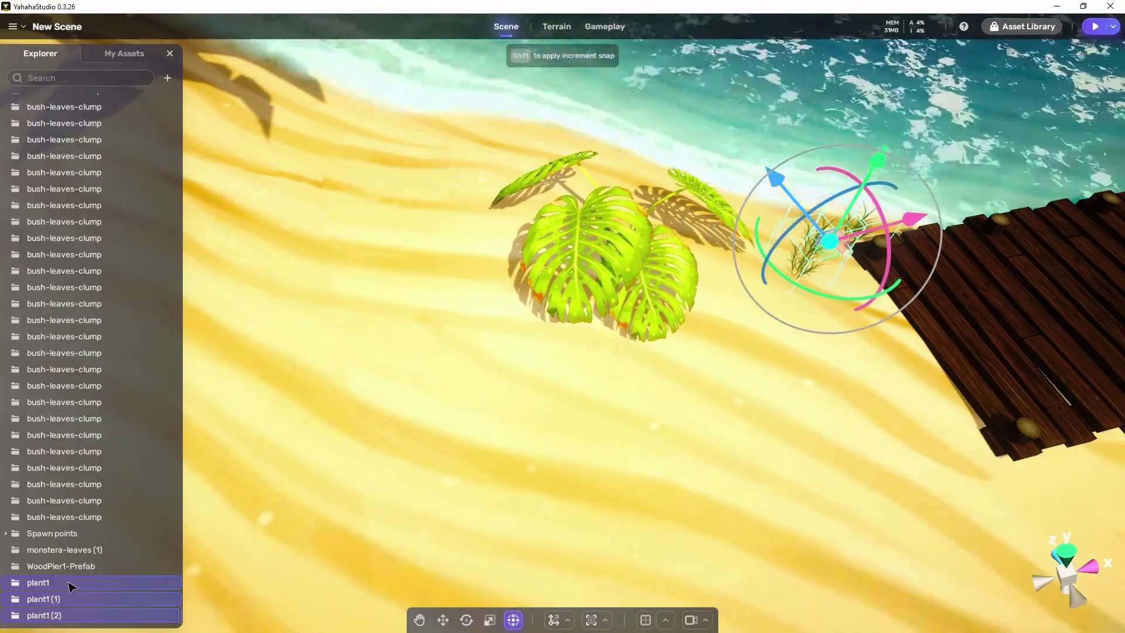
Duplicate plant1, plant1 (1) and plant1 (2) together and move the copies toward the pier's other landward corner
left_click(70, 583, "ctrl")
left_click(105, 602, "ctrl")
left_click(101, 615, "ctrl")
left_click(88, 615)
left_click(52, 583, "ctrl")
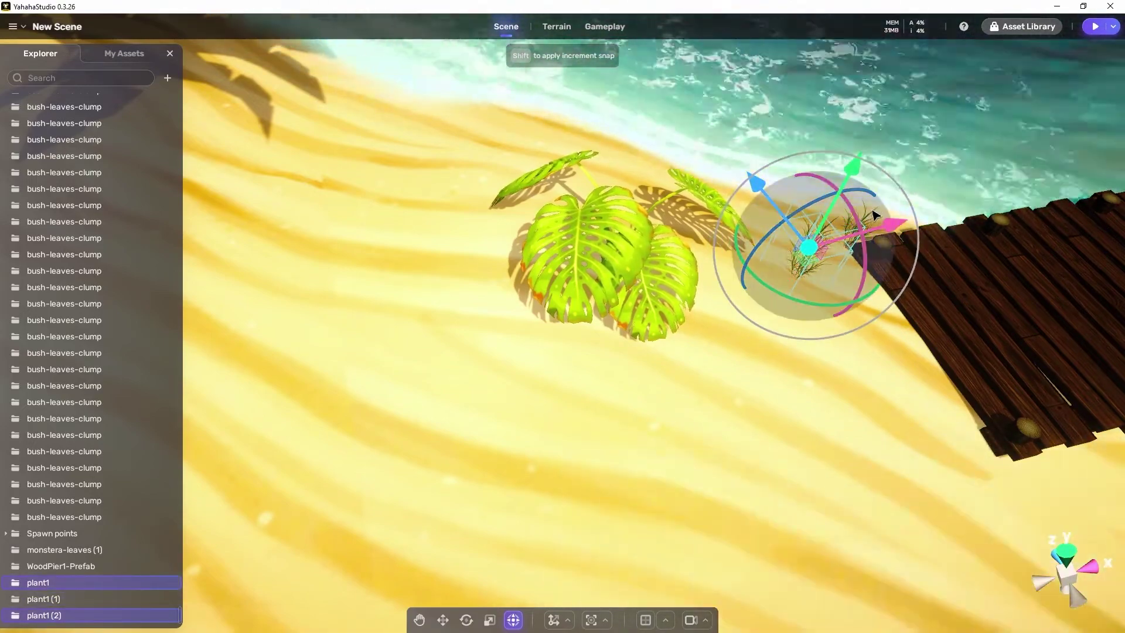
left_click(91, 585)
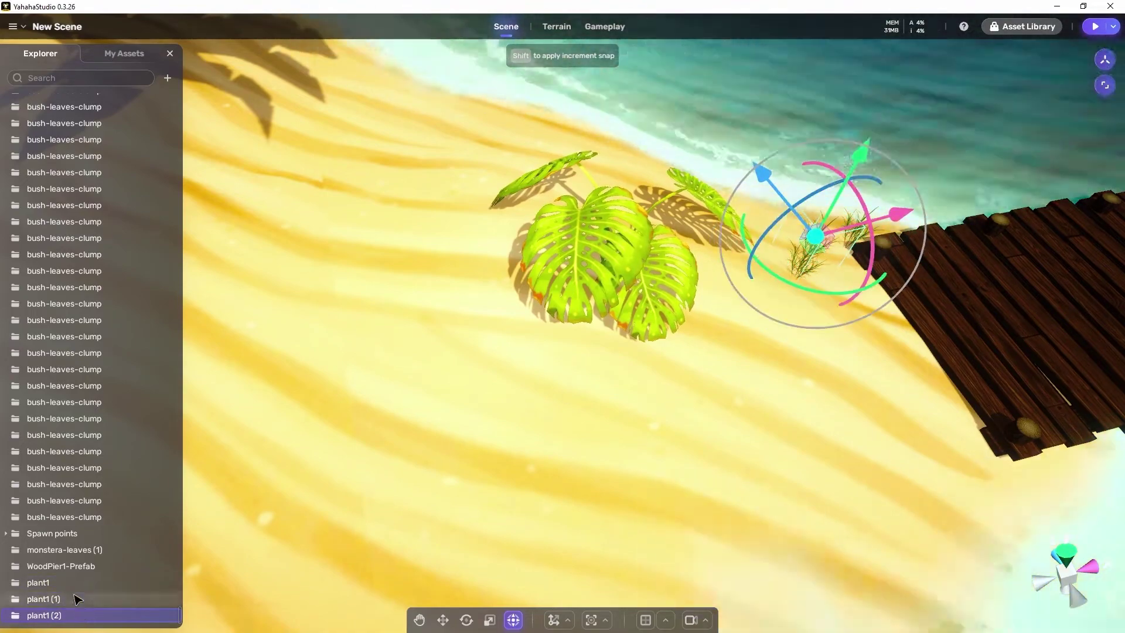
left_click(74, 587, "ctrl")
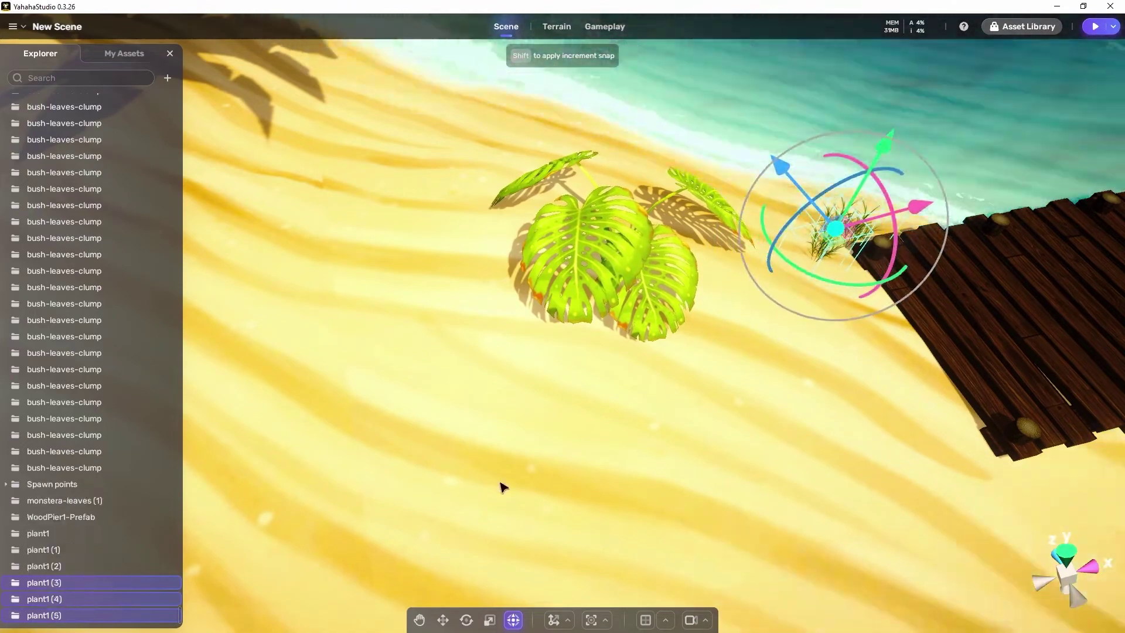
left_click_drag(924, 487, 978, 555)
left_click_drag(918, 524, 994, 492)
right_click_drag(994, 492, 1084, 492)
Add the purchased grass4 beside the pier's corner post near the monstera and place a duplicate next to it
left_click(124, 53)
left_click_drag(125, 550, 703, 225)
key("f")
right_click_drag(702, 231, 555, 341)
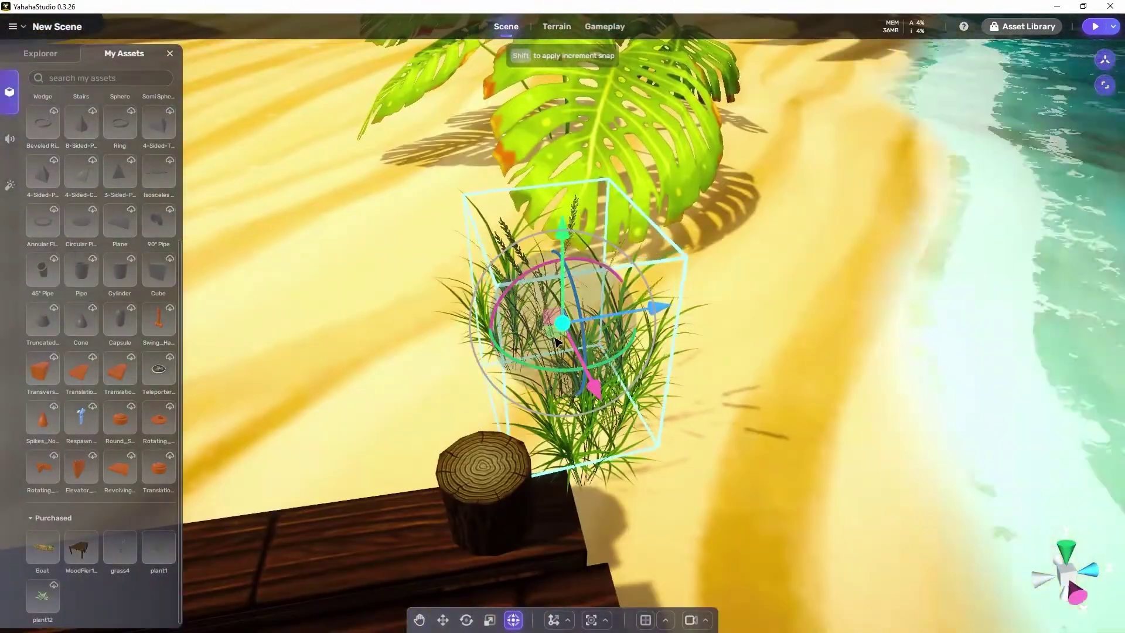
left_click_drag(558, 341, 634, 379)
Duplicate both grass4 clumps together and move the copies to the pier's other landward corner post
left_click(40, 53)
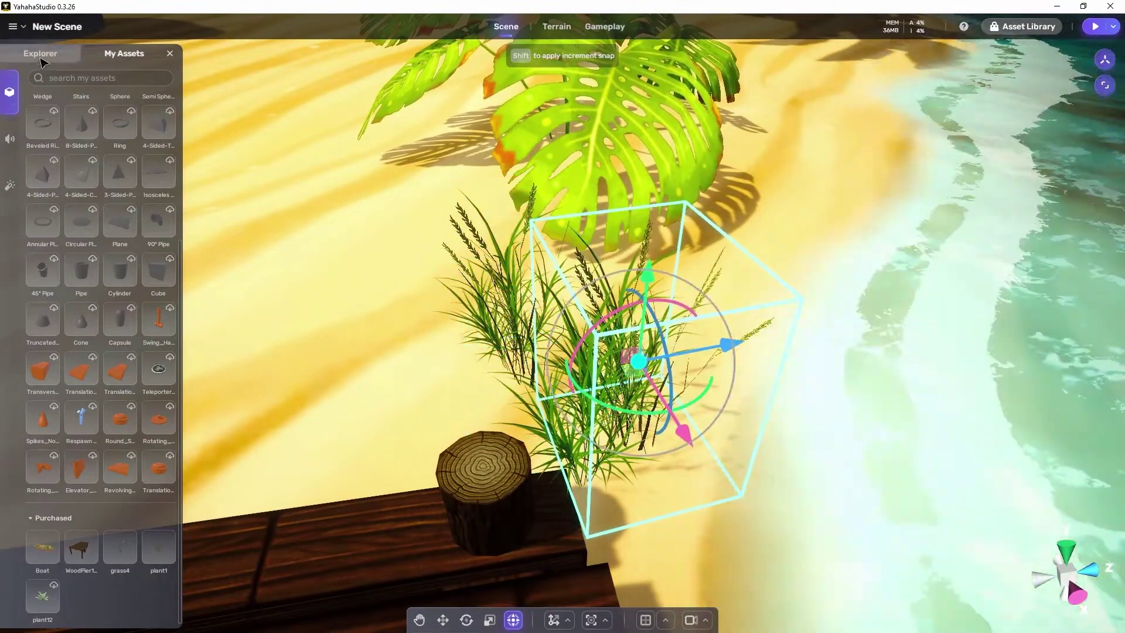
left_click(88, 600, "ctrl")
key("ctrl+d")
right_click_drag(527, 352, 351, 352)
left_click_drag(996, 417, 326, 130)
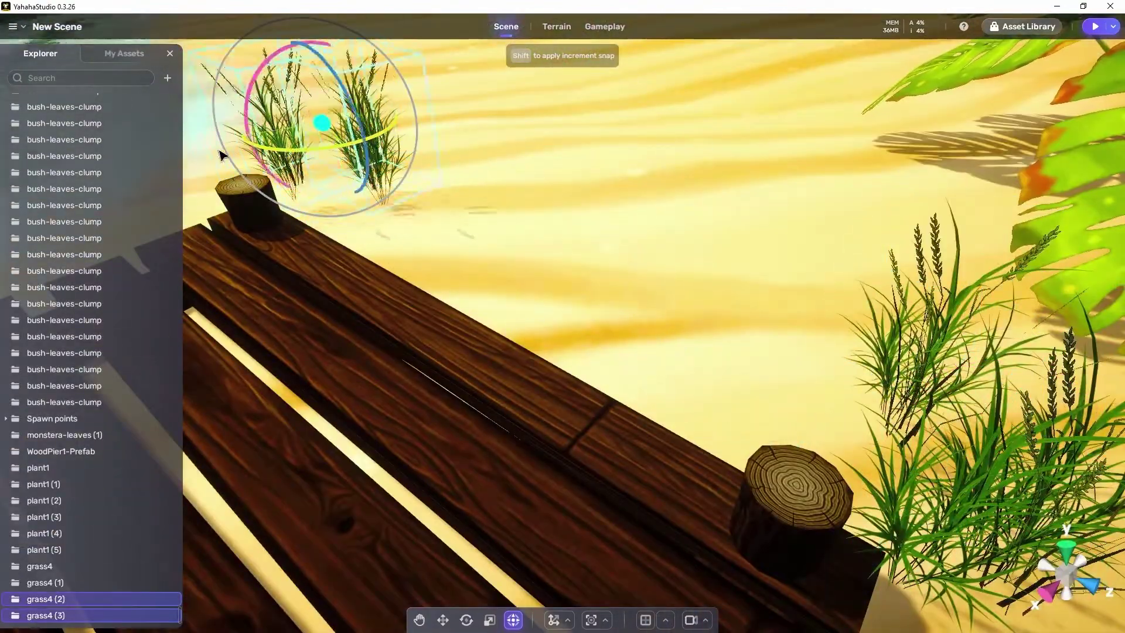
Lower the two duplicated grass4 clumps along the Y axis onto the sand
key("f")
left_click_drag(372, 200, 444, 344, "alt")
left_click_drag(563, 237, 562, 266)
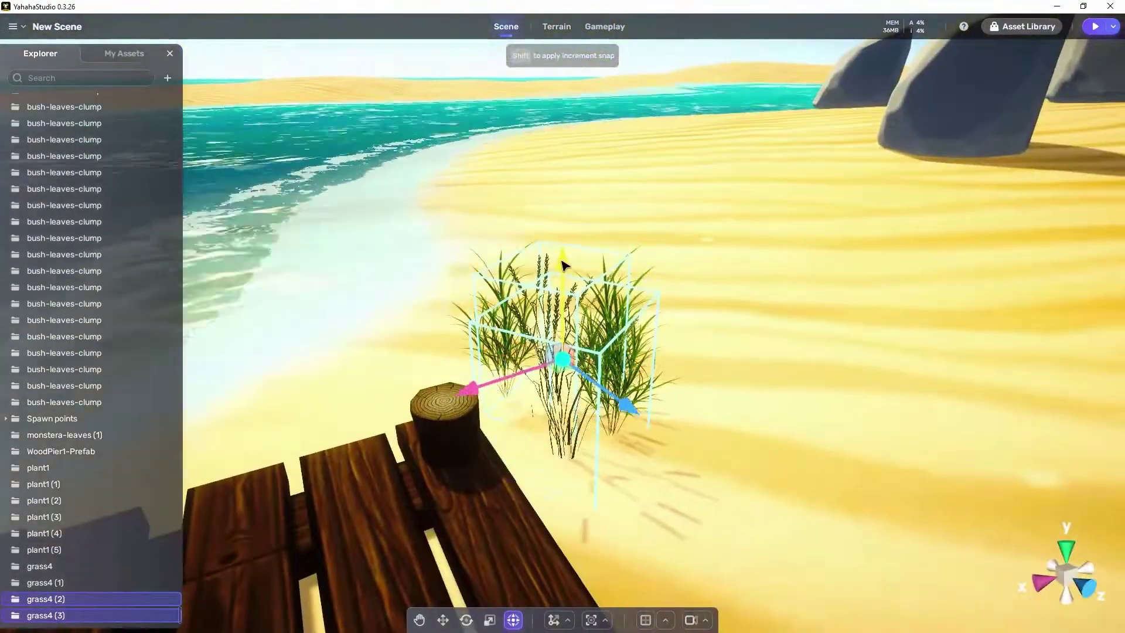
right_click_drag(560, 370, 808, 474)
Add the purchased Boat in the water alongside the pier and lower it to the water surface
key("f")
left_click_drag(608, 473, 50, 626, "alt")
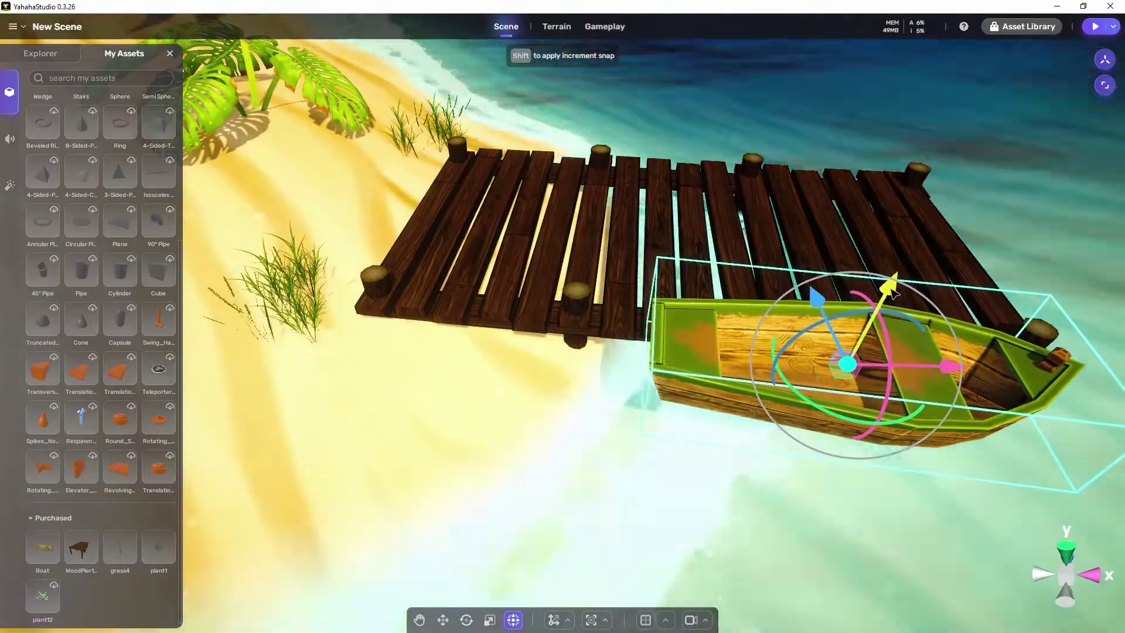
left_click_drag(875, 319, 782, 502)
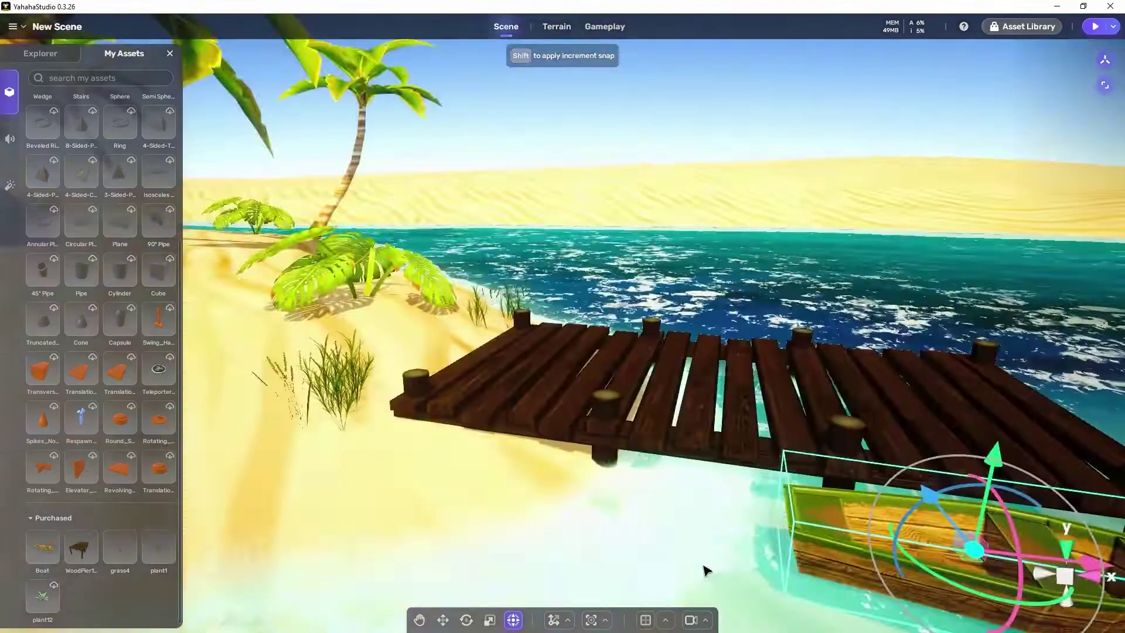
scroll(588, 377, "down", 5)
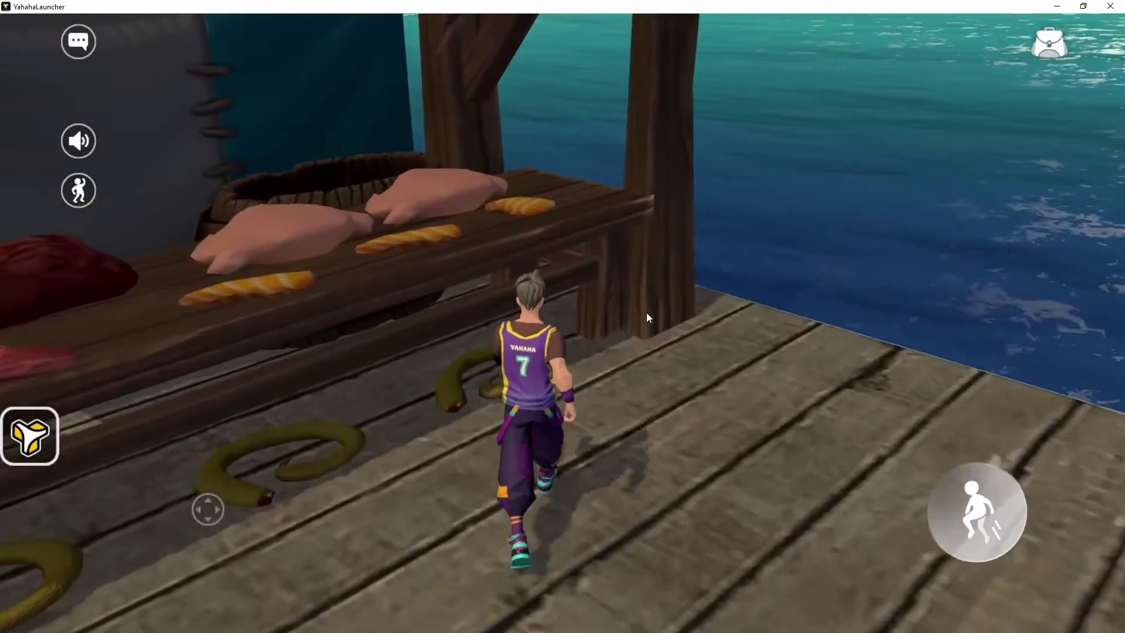
key("w")
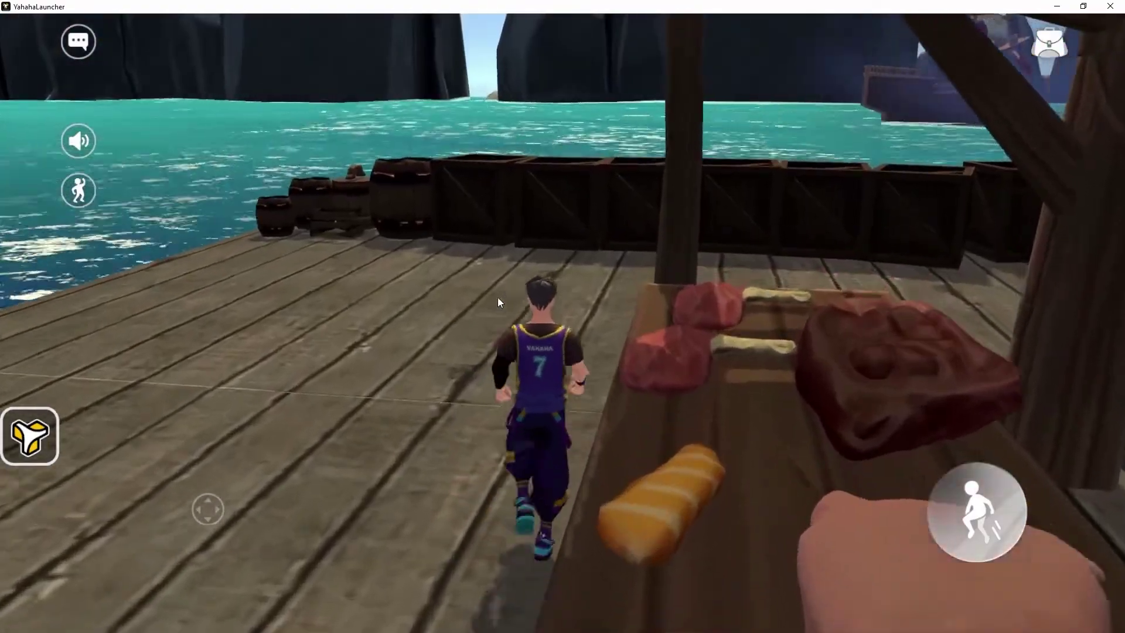
left_click_drag(497, 297, 591, 283)
key("w")
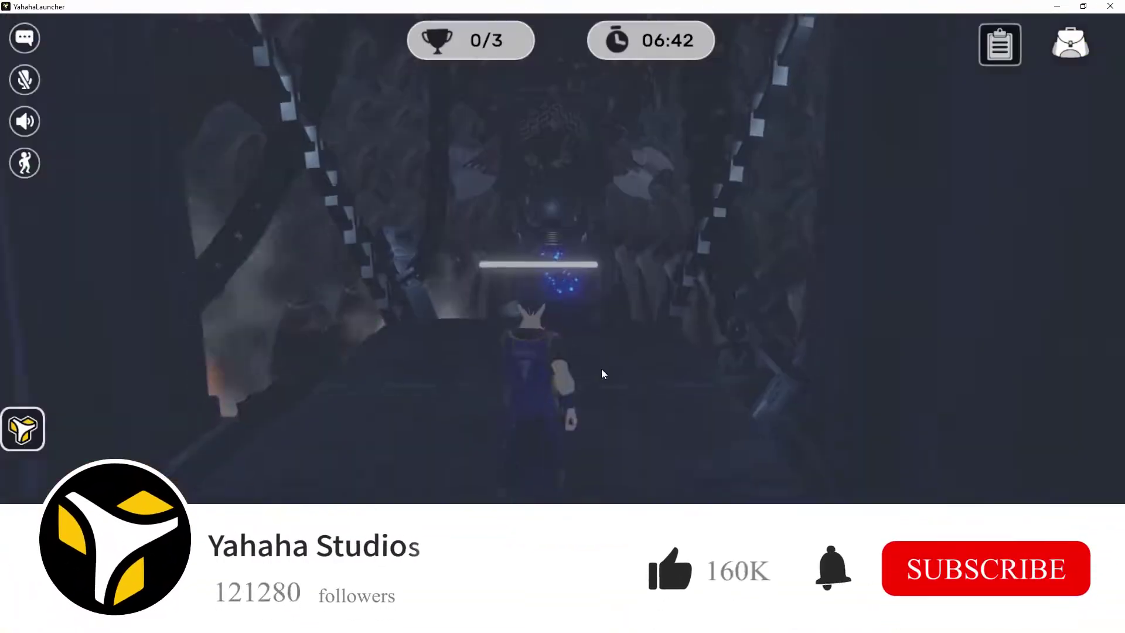
key("w")
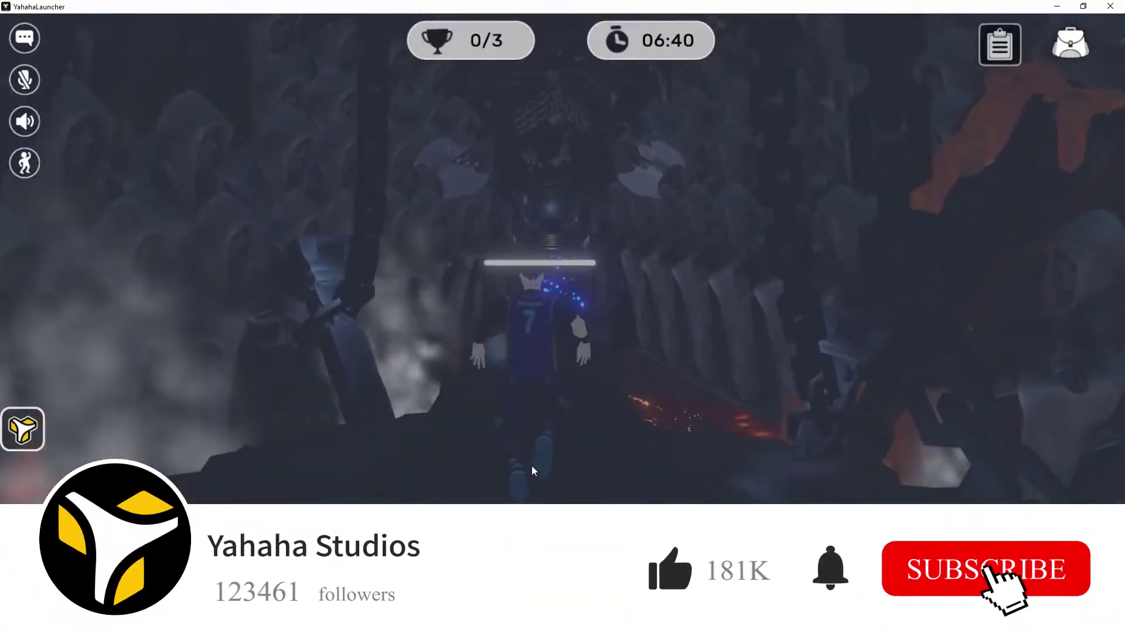
key("w")
key("w")
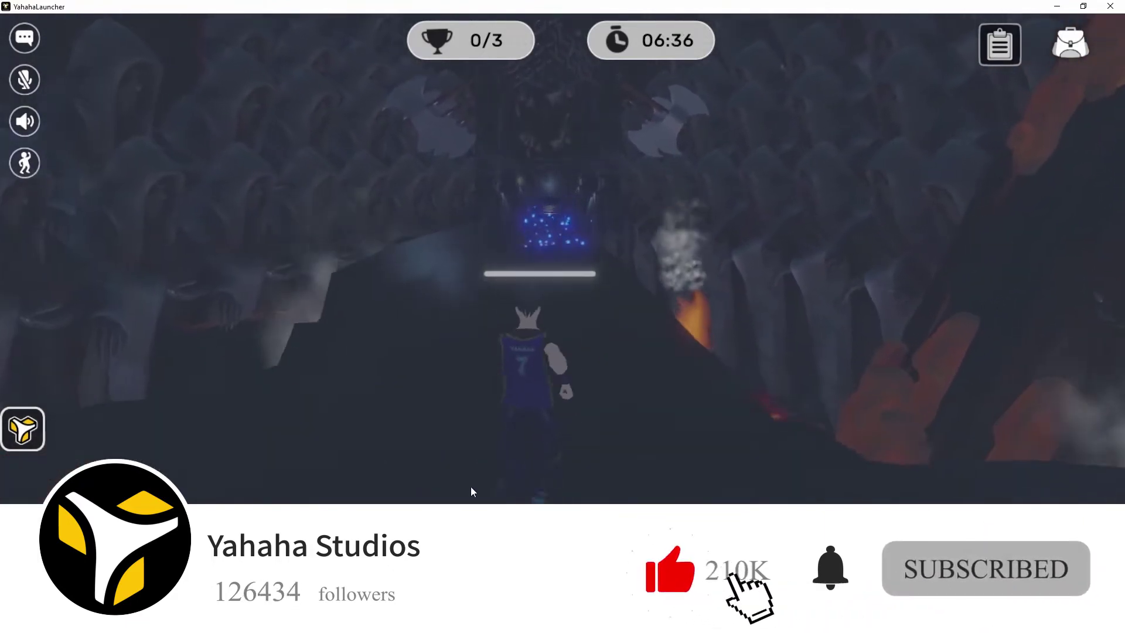